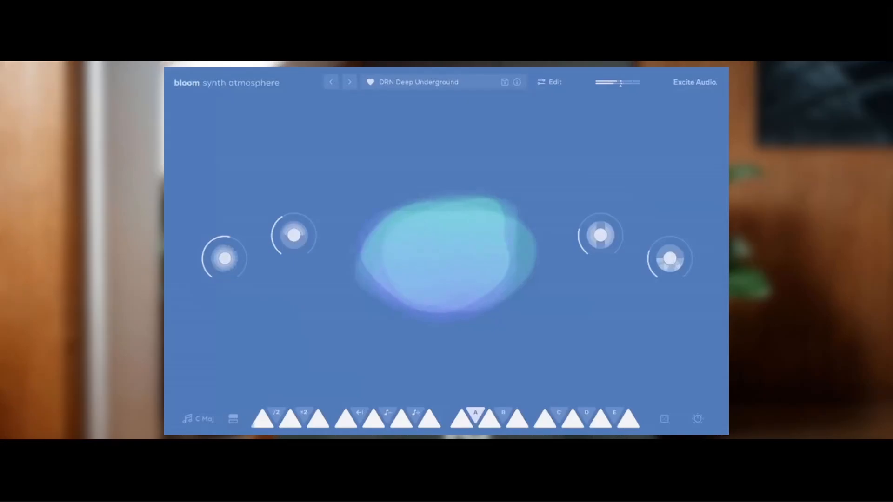
- Raise the Submerge macro of the DRN Deep Underground preset and bring up the effect controls
left_click_drag(672, 255, 673, 215)
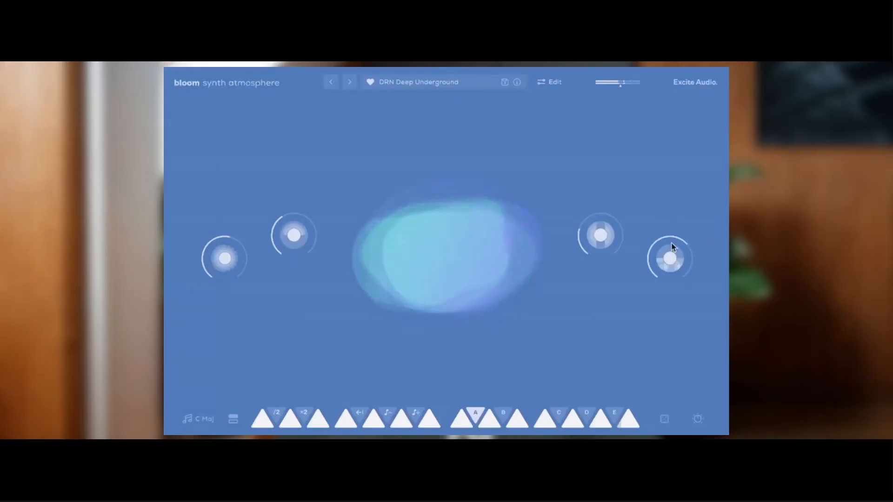
left_click(698, 418)
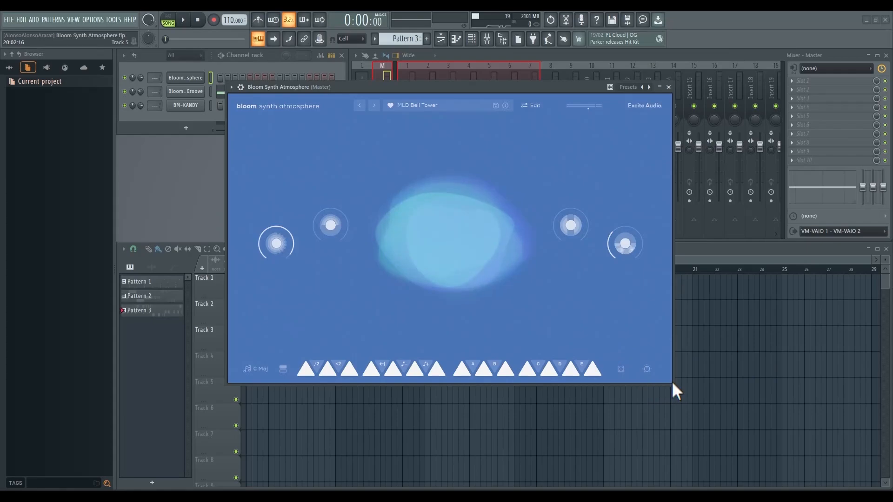
- Enlarge the Bloom Synth Atmosphere plugin window and reposition it higher over the workspace
left_click_drag(675, 385, 812, 413)
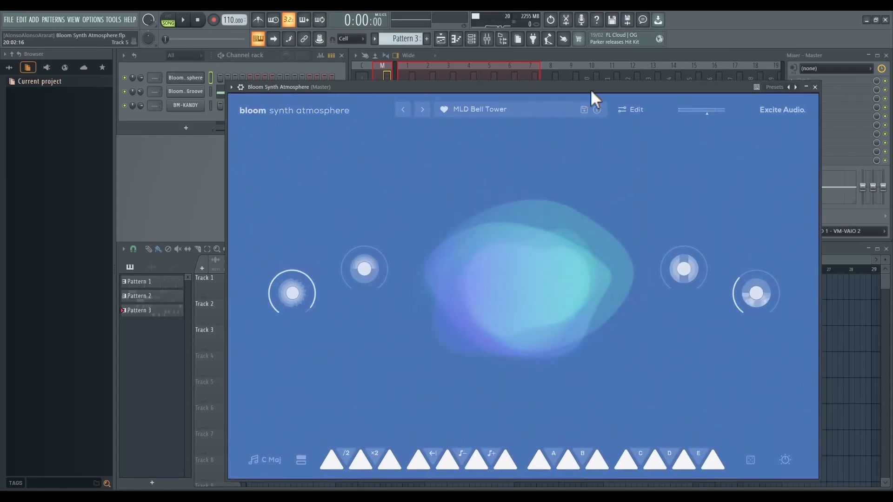
left_click_drag(591, 90, 549, 64)
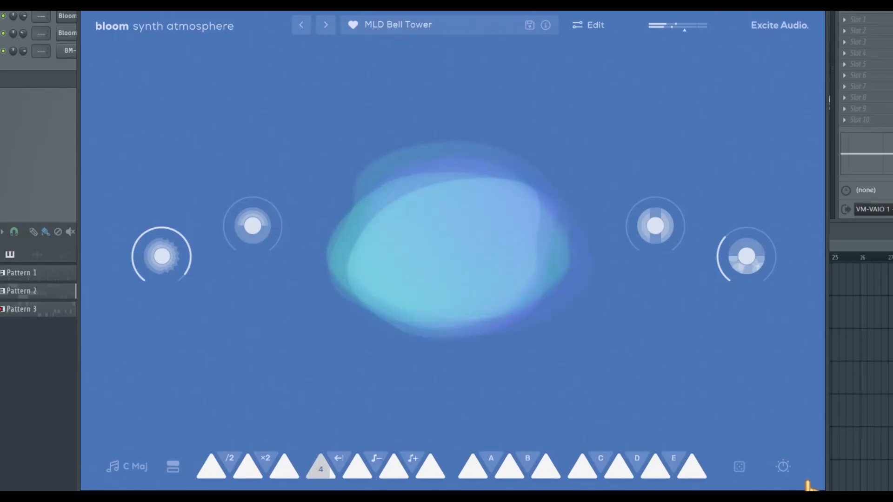
left_click_drag(821, 486, 845, 484)
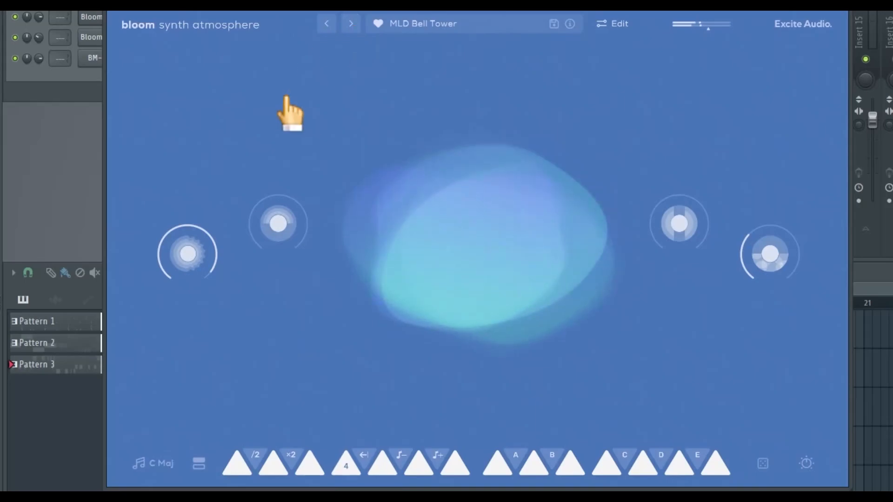
- Lower the Lo-Fi macro of MLD Bell Tower, raise Modulation to about 96.4%, and raise Width and Submerge
left_click_drag(183, 244, 205, 337)
left_click_drag(284, 218, 305, 66)
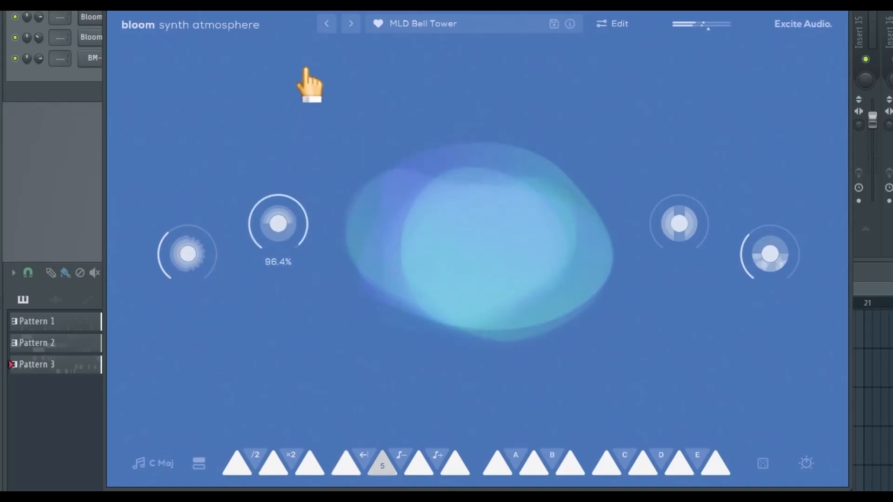
left_click_drag(702, 229, 699, 93)
left_click_drag(759, 271, 766, 241)
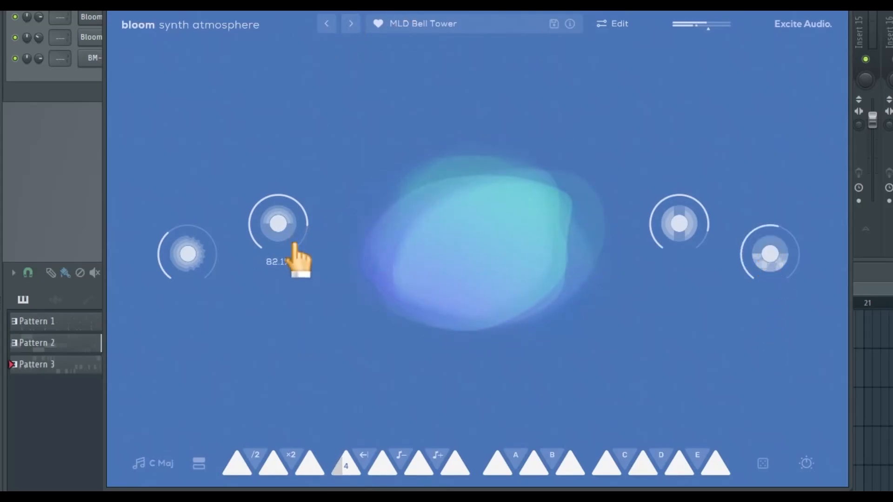
- Raise the Lo-Fi macro, reduce Submerge, and bring Width down and partly back up
left_click_drag(184, 267, 199, 156)
left_click_drag(680, 218, 679, 330)
left_click_drag(774, 261, 764, 301)
left_click_drag(695, 224, 695, 164)
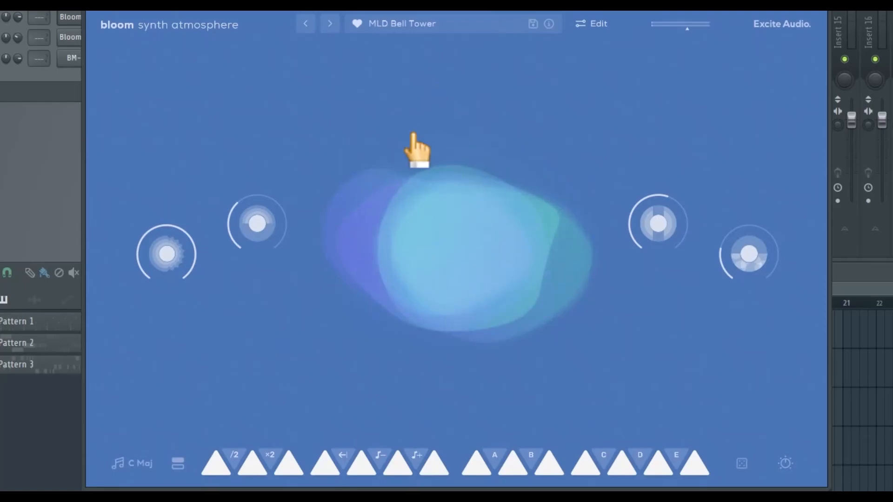
- Open the preset browser and look through the Experimental, Drones and Melodic categories
left_click(420, 28)
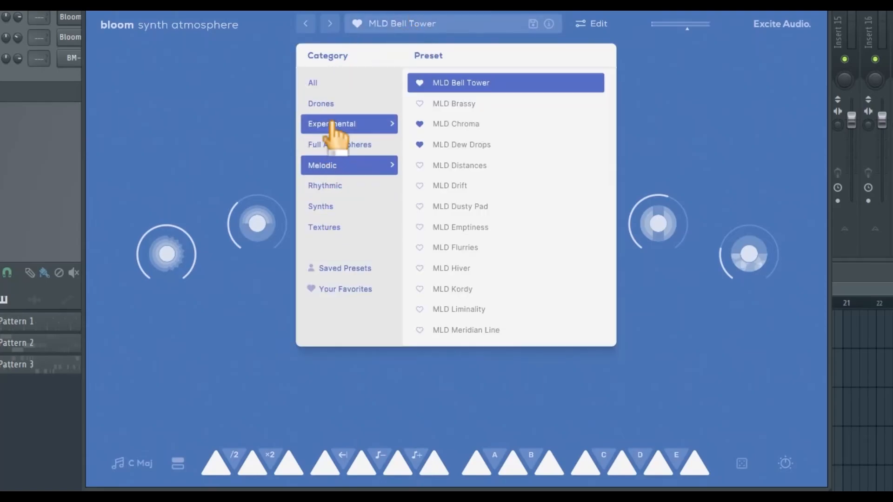
left_click(335, 125)
left_click(333, 108)
left_click(347, 165)
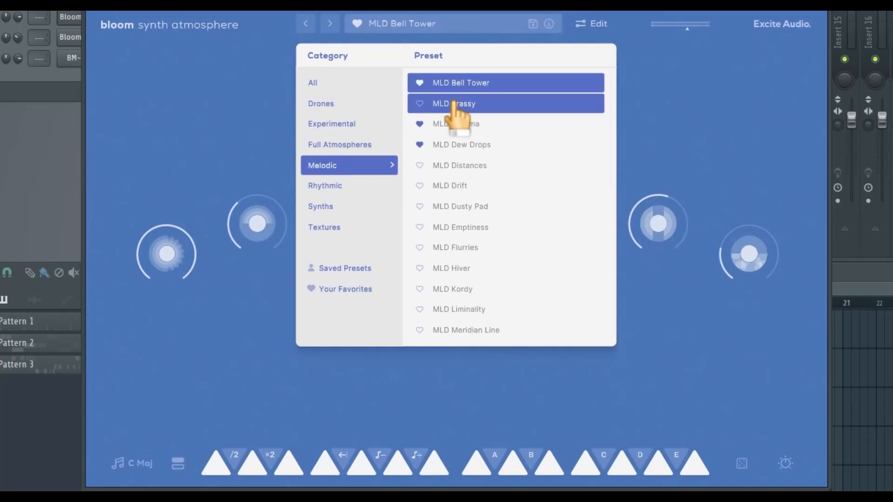
- Load the RHY Ending preset from the Rhythmic category, mark it as a favorite and remove the mark again
left_click(316, 186)
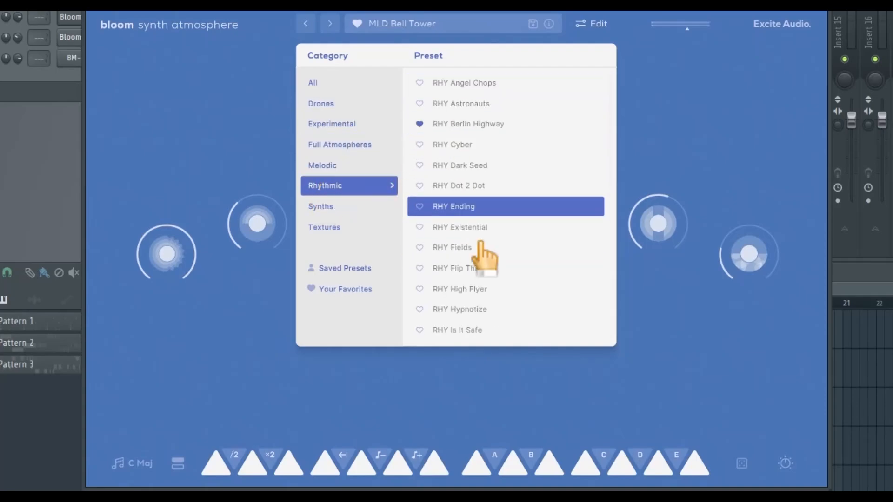
left_click(416, 208)
left_click(420, 207)
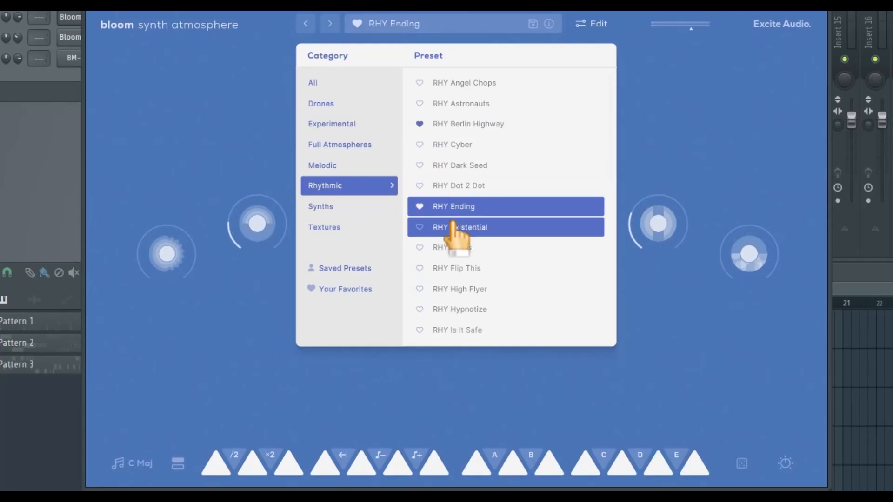
left_click(420, 207)
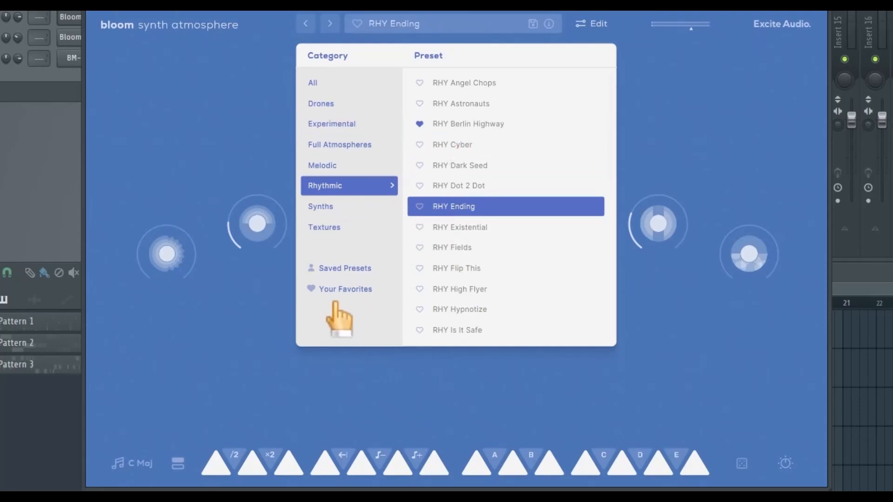
- Check the favorites and the saved presets in the preset browser, and close the browser
left_click(349, 292)
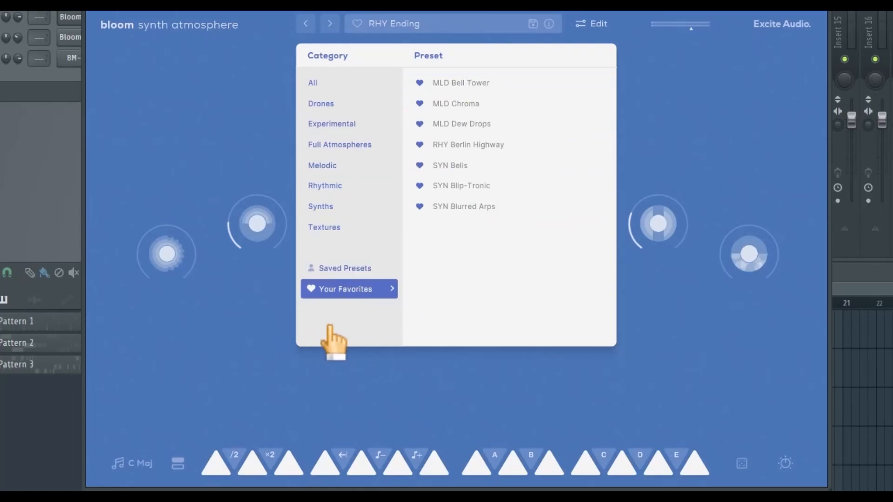
left_click(342, 269)
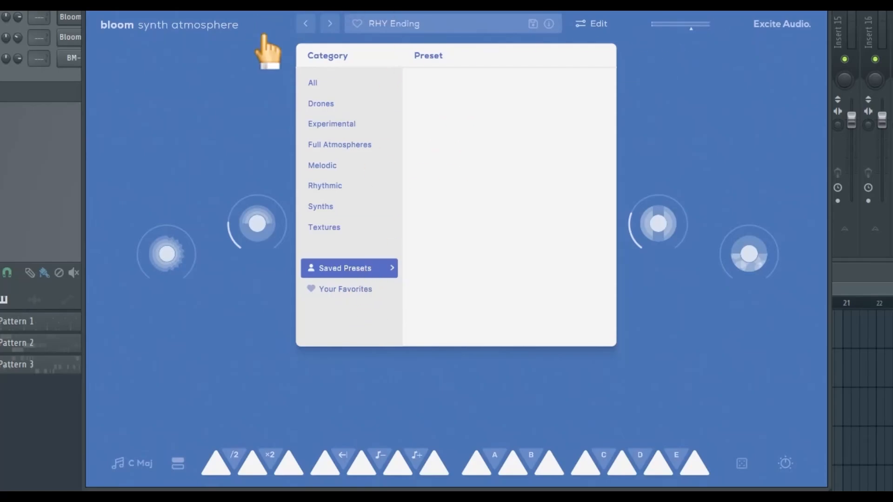
left_click(259, 25)
- Step forward and back through the neighboring presets, ending on RHY Ending
left_click(330, 24)
left_click(305, 24)
left_click(305, 24)
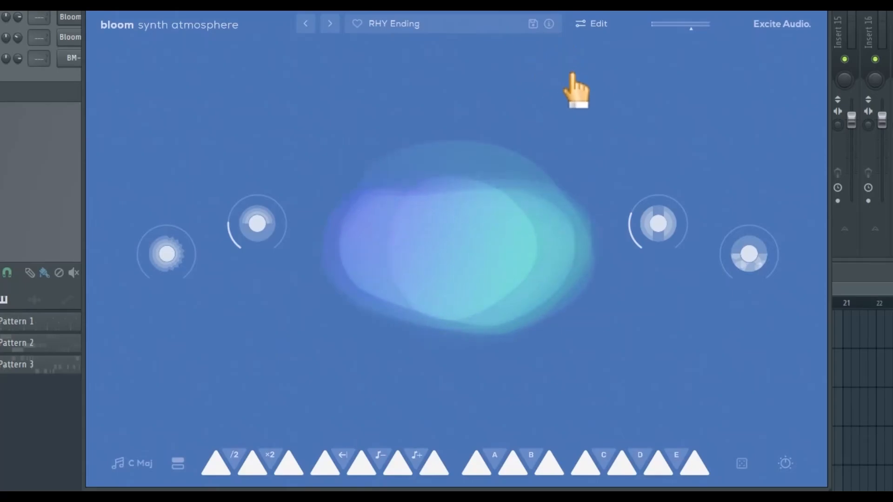
- View the detailed sample, sequencer and effects editor briefly, and return to the main view
left_click(595, 27)
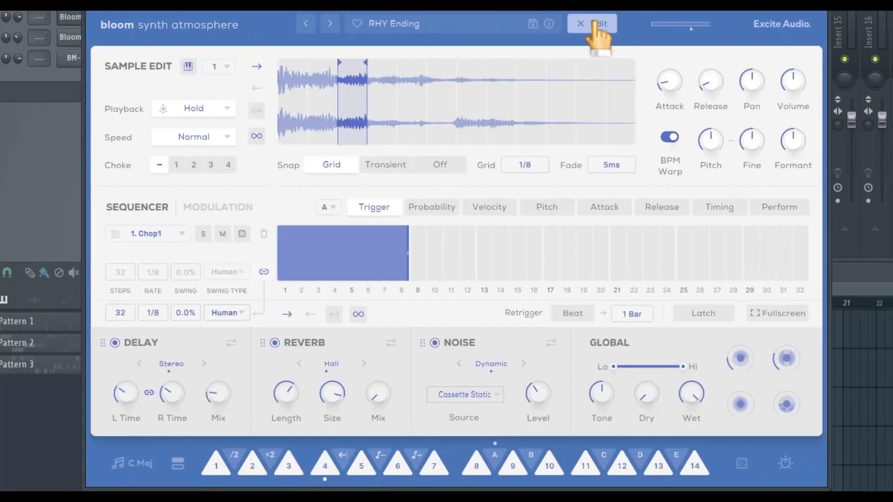
left_click(597, 28)
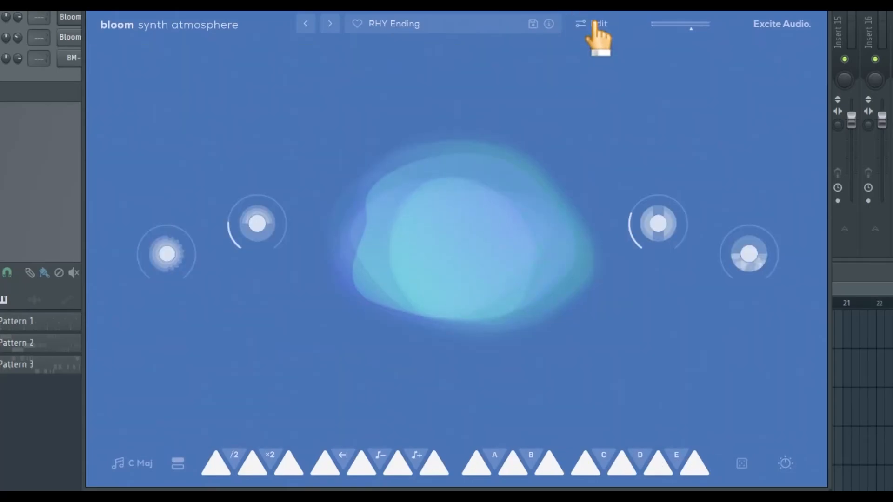
mouse_move(691, 31)
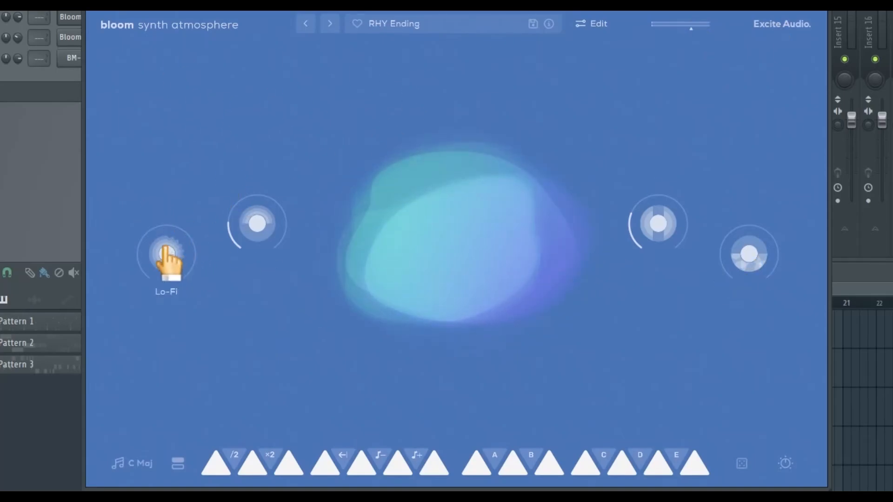
- Raise the Lo-Fi, Modulation, Width and Submerge macros of the RHY Ending preset
left_click_drag(165, 247, 165, 200)
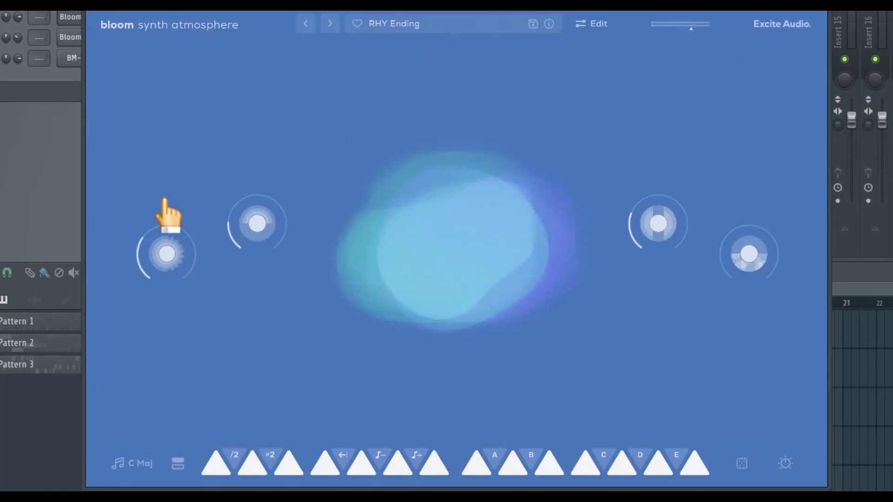
left_click_drag(156, 258, 169, 114)
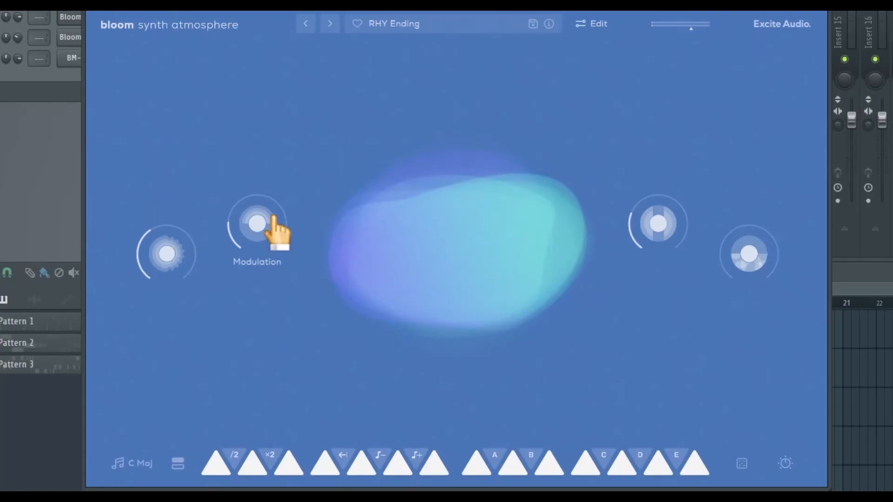
left_click_drag(269, 228, 235, 216)
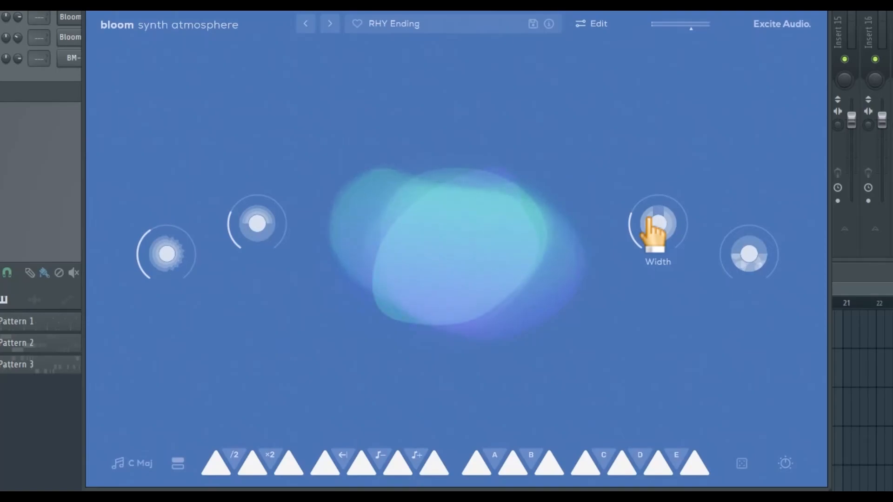
left_click_drag(654, 230, 648, 176)
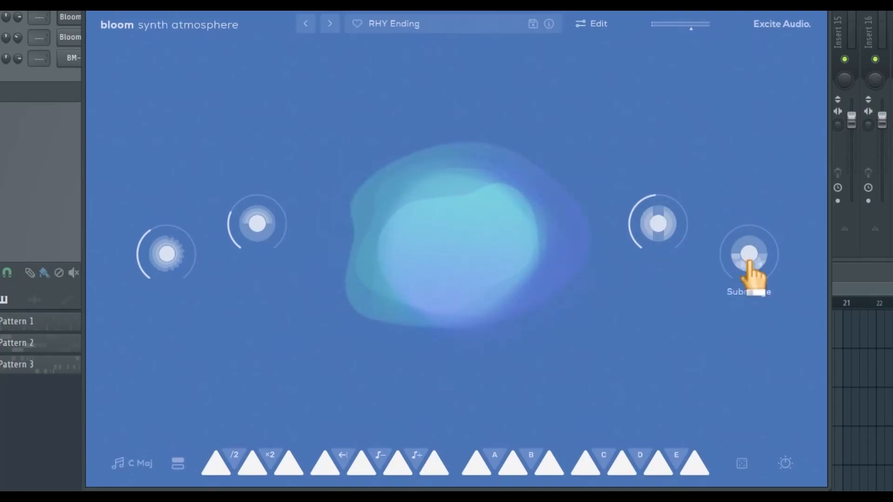
left_click_drag(749, 261, 750, 172)
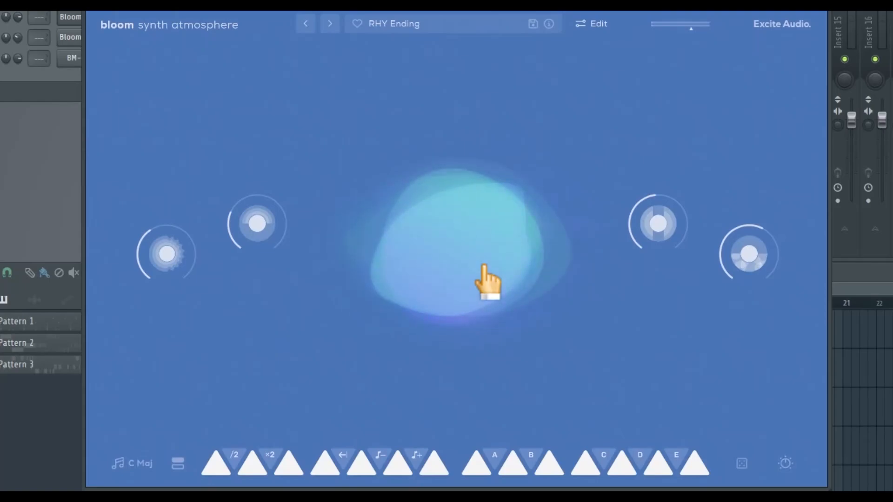
- Examine the Major and Minor key options and the sample banks, and return to the main view
left_click(119, 463)
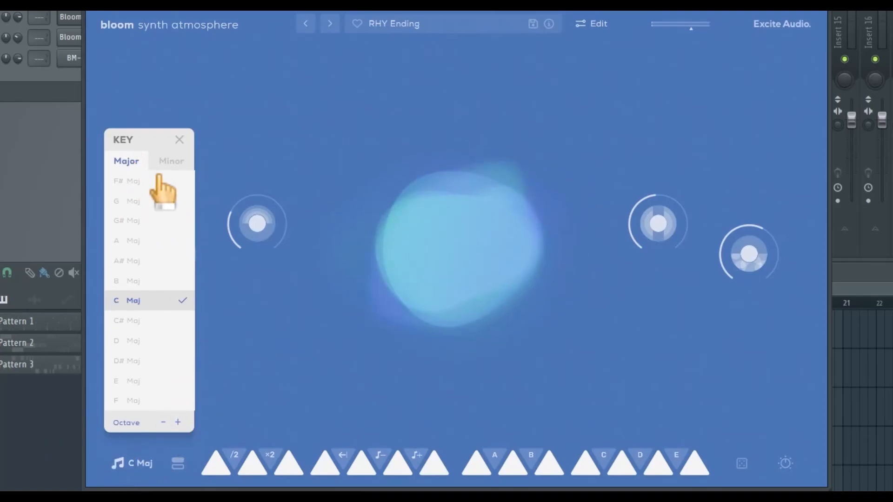
left_click(169, 161)
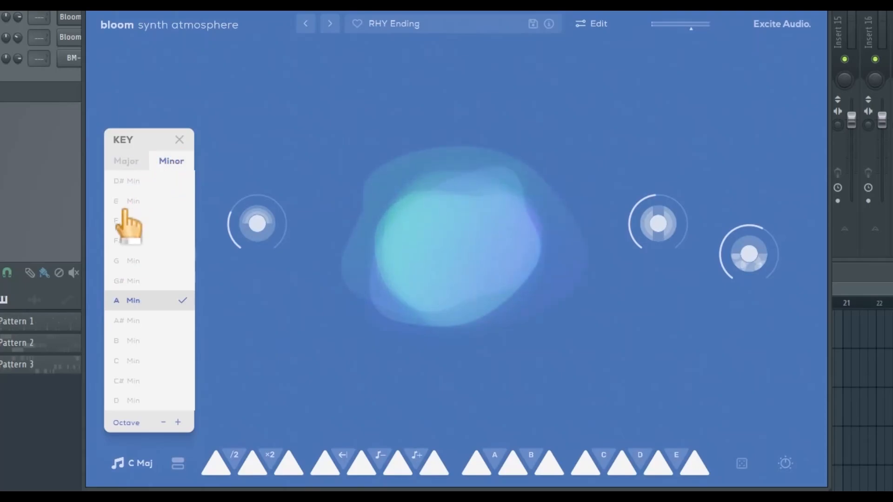
left_click(134, 464)
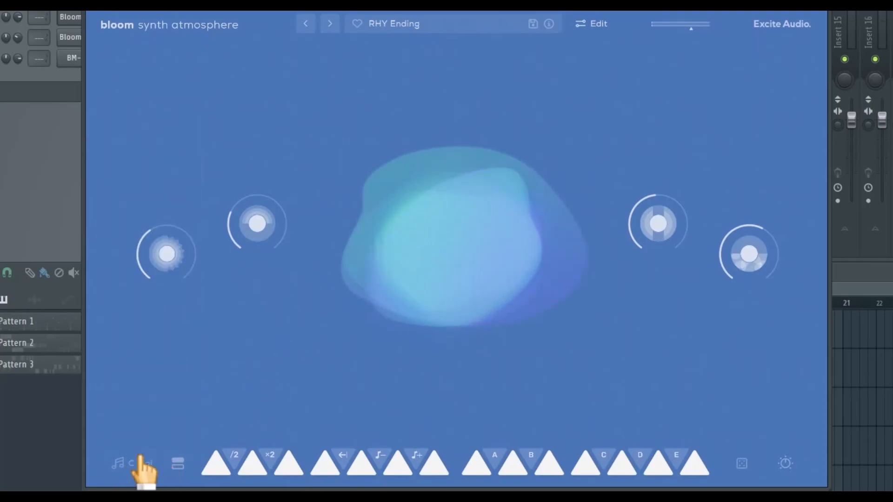
left_click(178, 464)
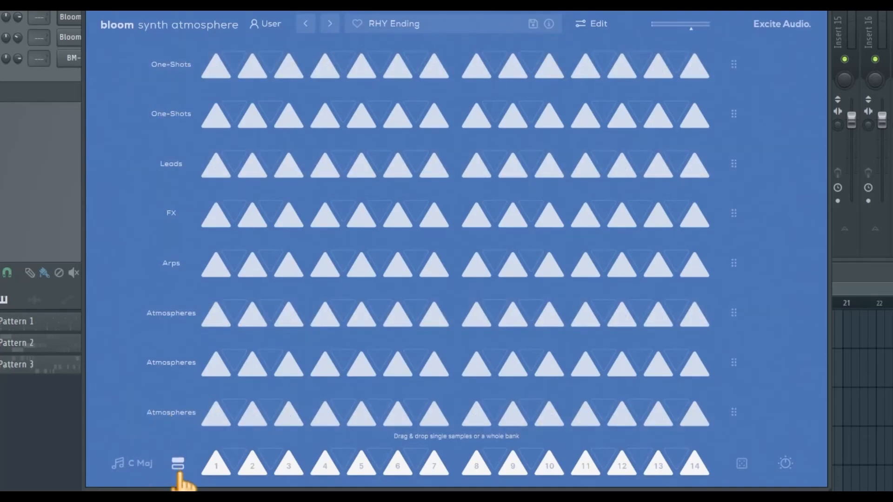
left_click(178, 465)
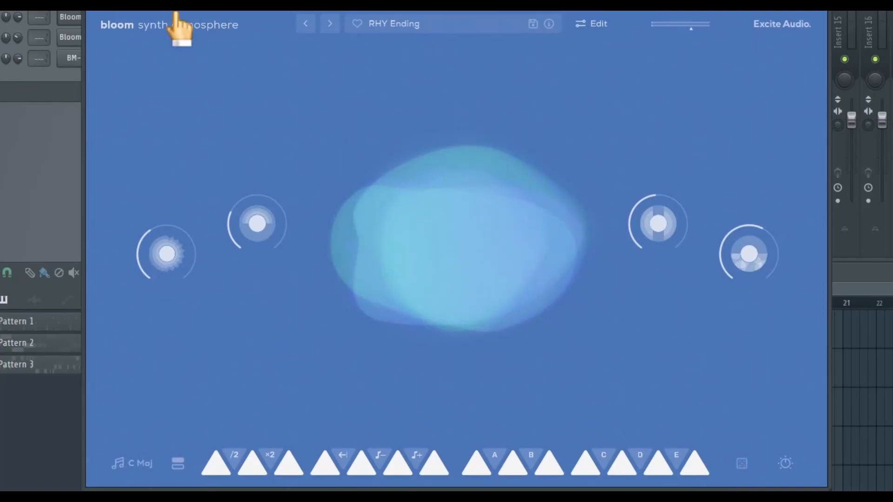
- Use the randomizer on the current preset and display the Delay, Reverb, Noise, Lo-Cut and Hi-Cut controls
left_click_drag(224, 3, 265, 13)
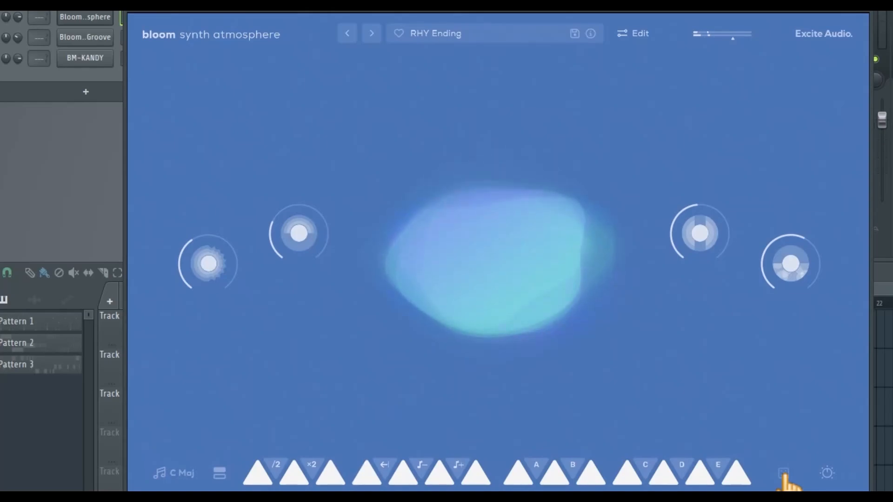
left_click(785, 475)
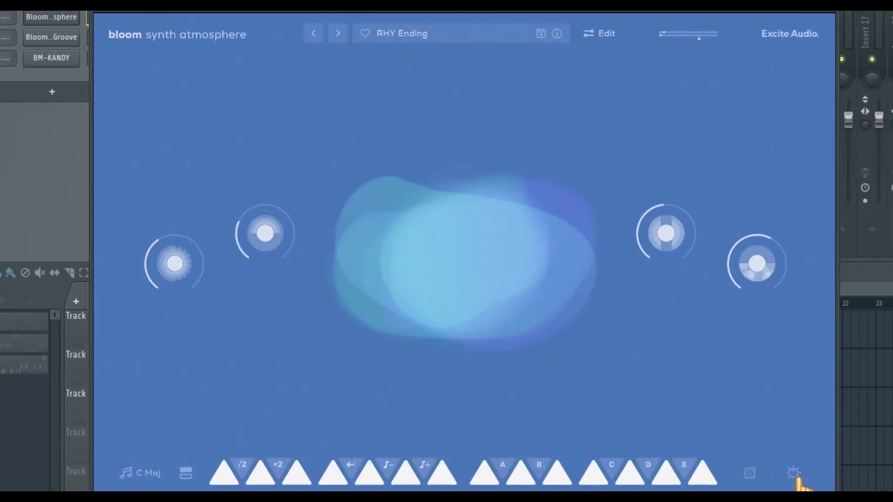
left_click(793, 473)
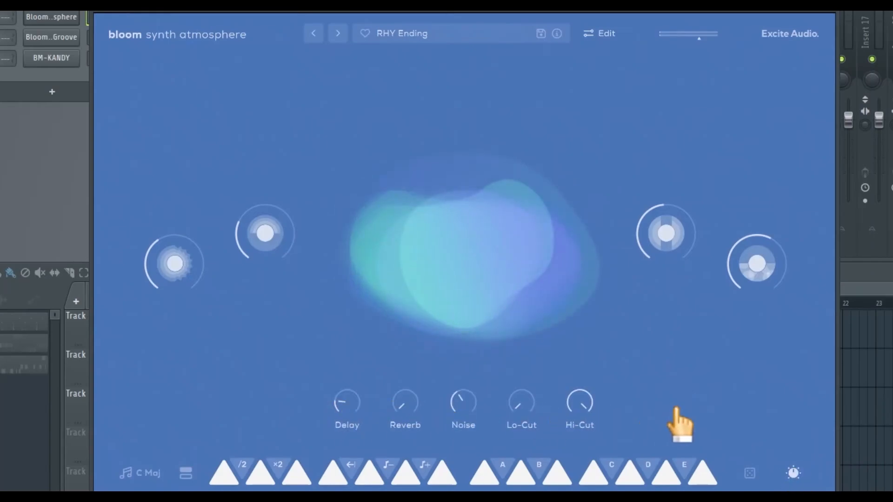
- Load the MLD Bell Tower preset from the favorites and close the preset browser
left_click(409, 33)
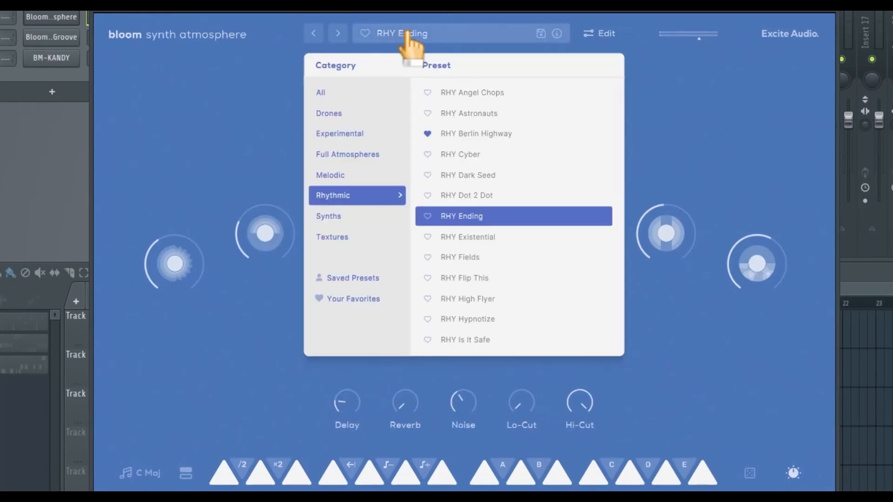
left_click(352, 299)
left_click(495, 94)
left_click(786, 110)
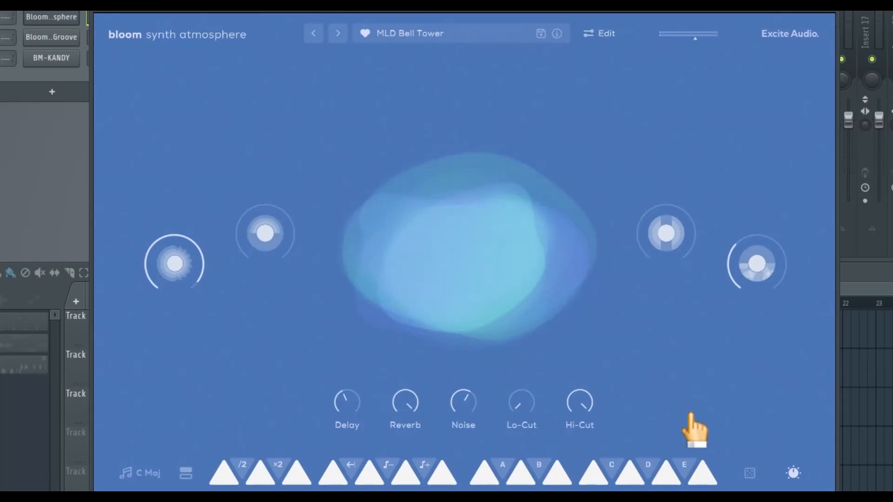
- Raise the Delay amount and lower Reverb to 28.9% for the MLD Bell Tower preset
left_click_drag(352, 430, 361, 338)
left_click_drag(410, 402, 409, 498)
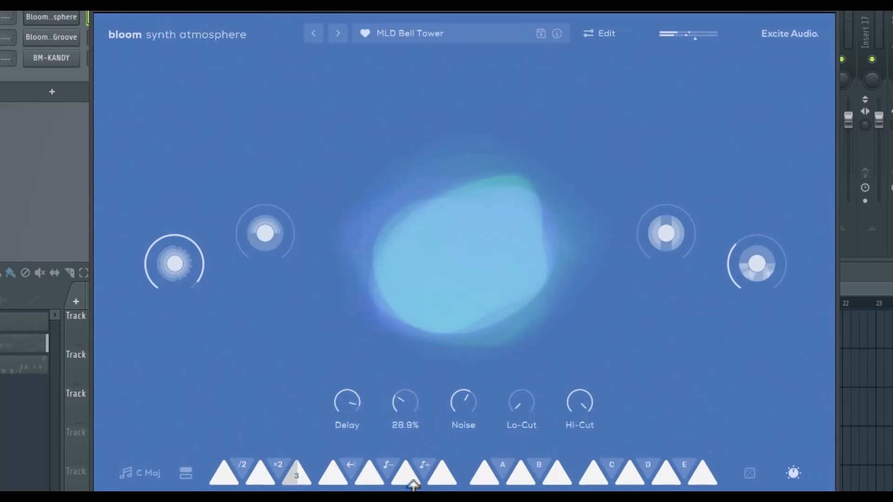
- Raise Noise and Lo-Cut, lower Hi-Cut, turn Reverb up to maximum, and reduce the Delay amount
left_click_drag(472, 414, 473, 359)
left_click_drag(463, 400, 468, 420)
mouse_move(516, 400)
left_mouse_down()
mouse_move(540, 269)
mouse_move(523, 353)
mouse_move(533, 395)
left_mouse_up()
left_click_drag(583, 409, 584, 478)
left_click_drag(453, 397, 470, 415)
left_click_drag(397, 412, 427, 295)
left_click_drag(335, 398, 364, 469)
- Adjust the four macros, turning the outermost left one down and raising the other three
left_click_drag(270, 238, 267, 167)
left_click_drag(179, 265, 188, 372)
left_click_drag(665, 226, 693, 112)
left_click_drag(757, 254, 762, 235)
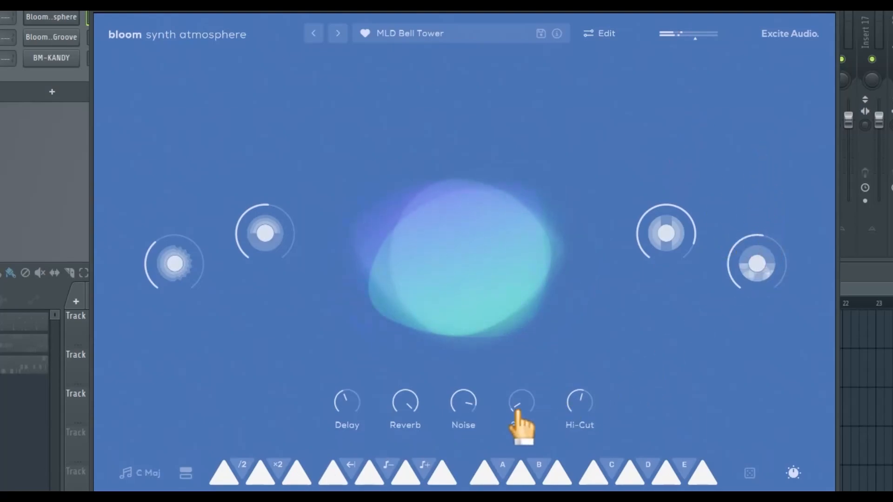
- Lower the Noise and Reverb amounts slightly and hide the effect controls
left_click_drag(464, 415, 464, 443)
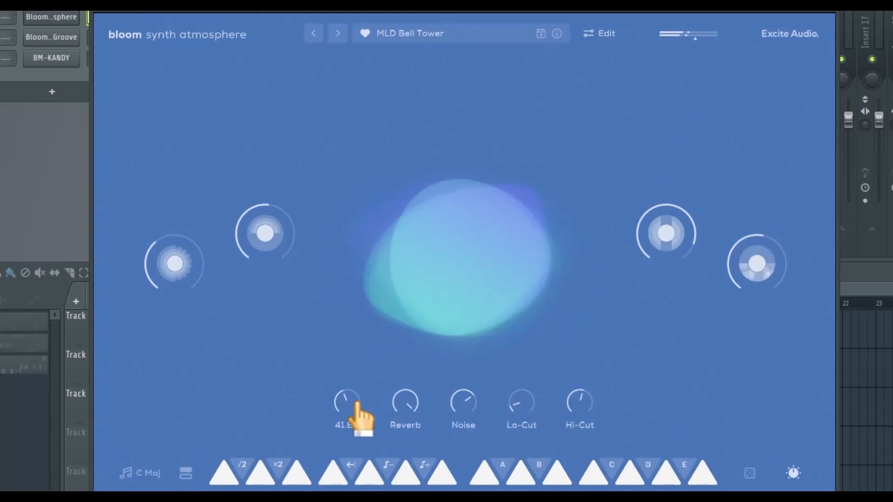
left_click_drag(403, 414, 412, 455)
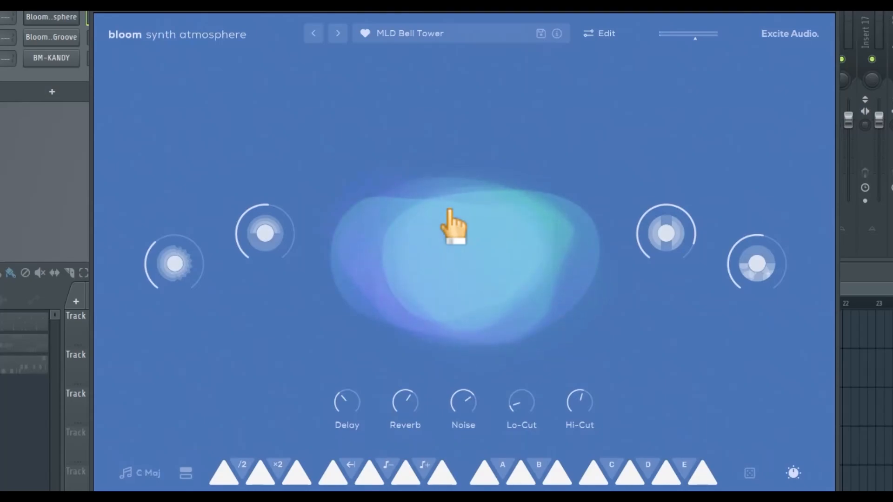
left_click(794, 473)
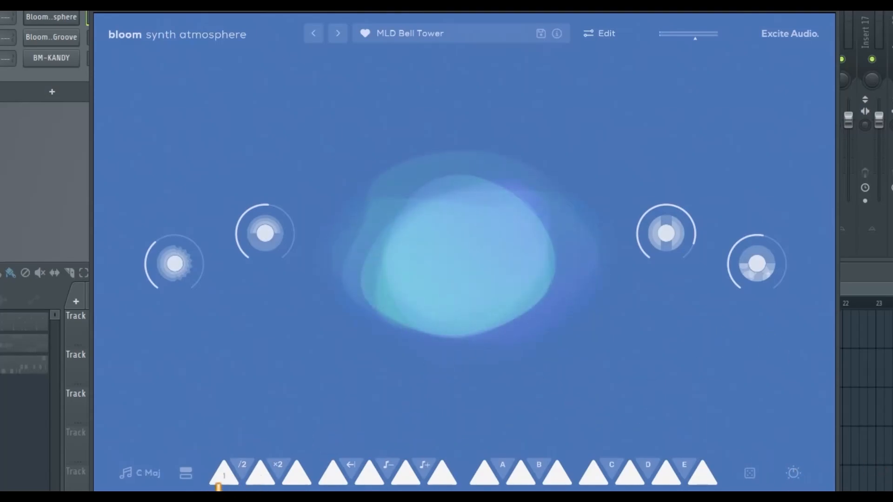
- Play pad 1, open the sample banks, and audition Leads sample 1 and Arps sample 2
left_click(226, 481)
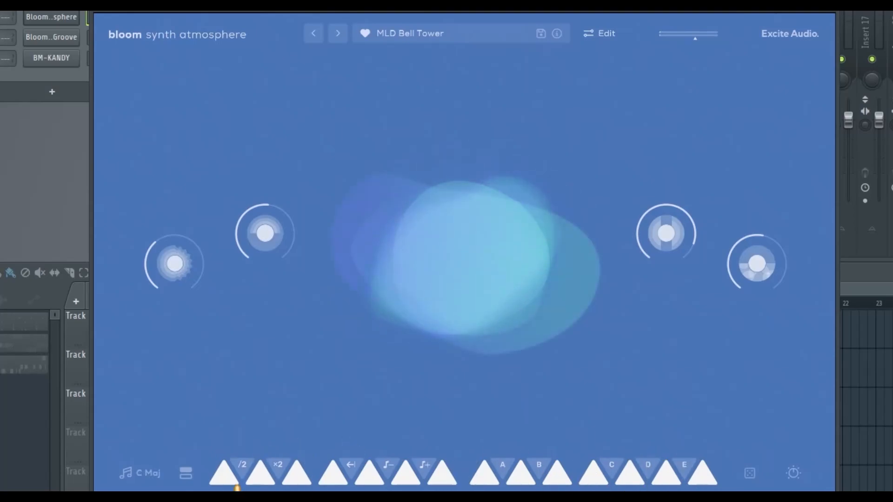
left_click(184, 475)
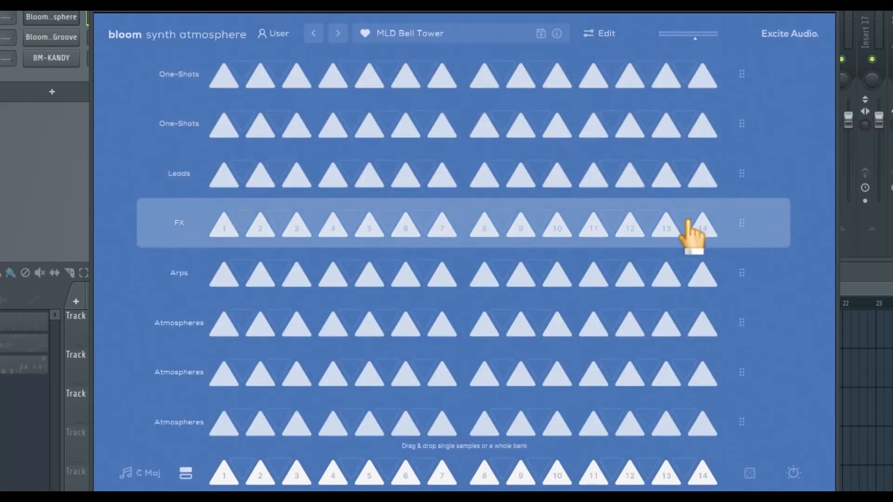
left_click(224, 183)
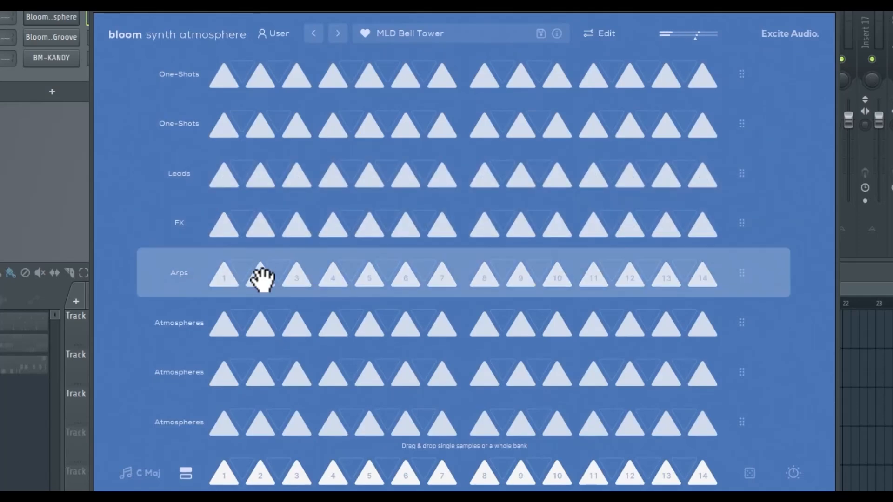
left_click(262, 279)
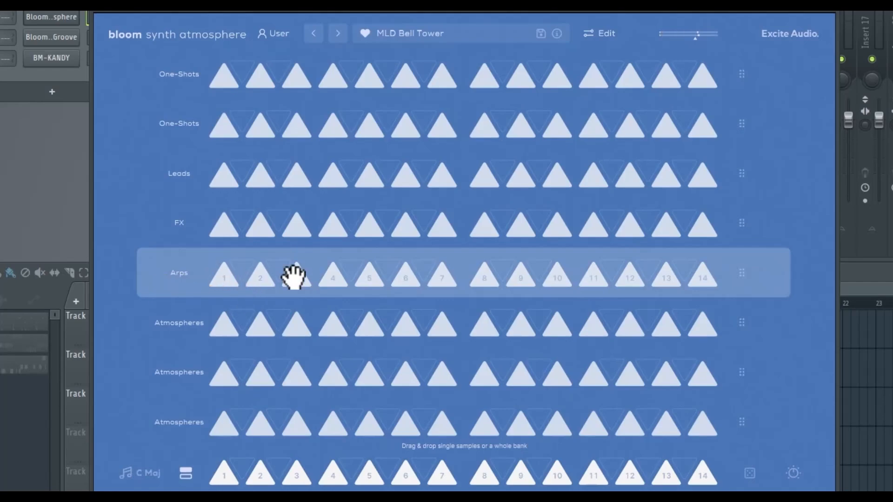
- Play pad 1 with Leads sample 2, and replace it with FX sample 2
left_click(225, 479)
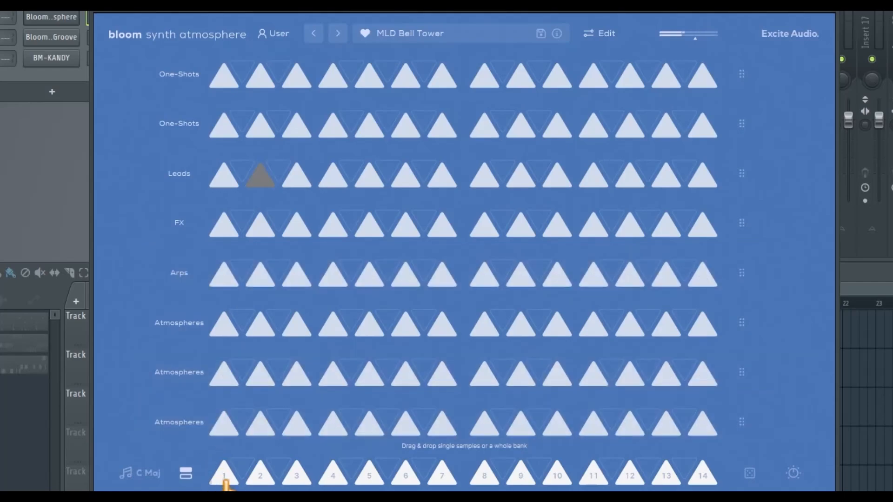
left_click(263, 231)
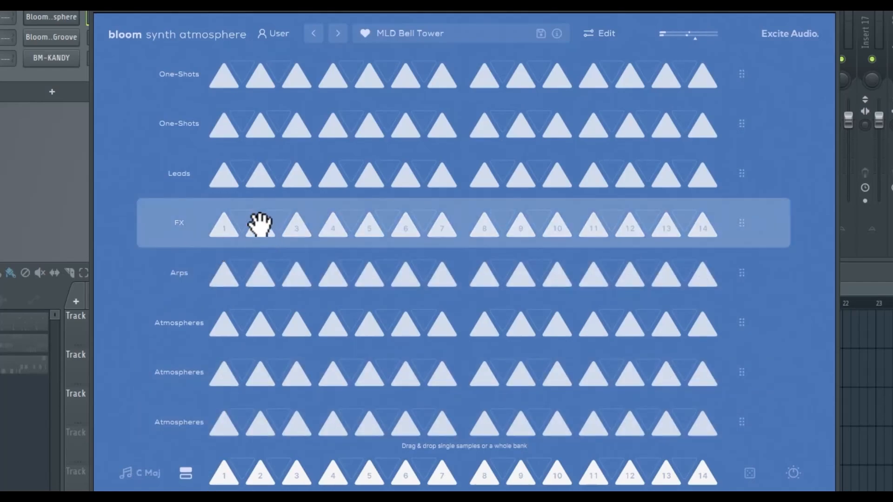
left_click(224, 473)
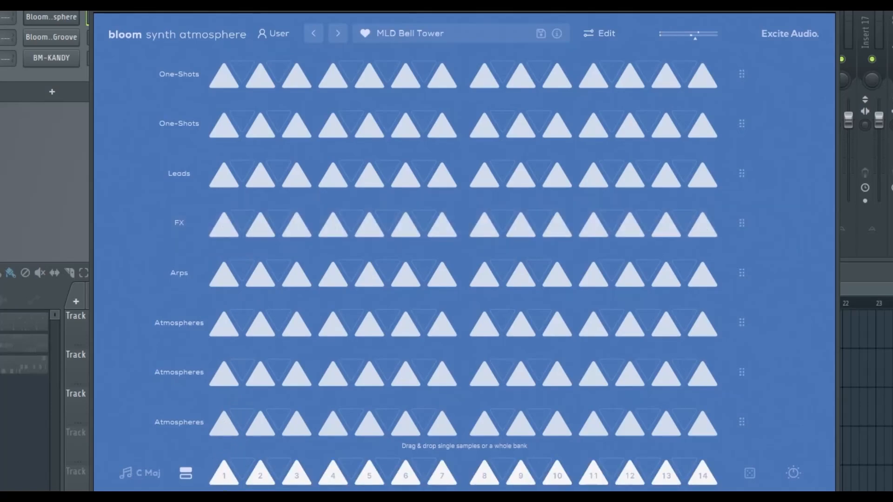
left_click(224, 477)
- Close the sample banks and play pad 1 in the main view
left_click(146, 476)
left_click(147, 476)
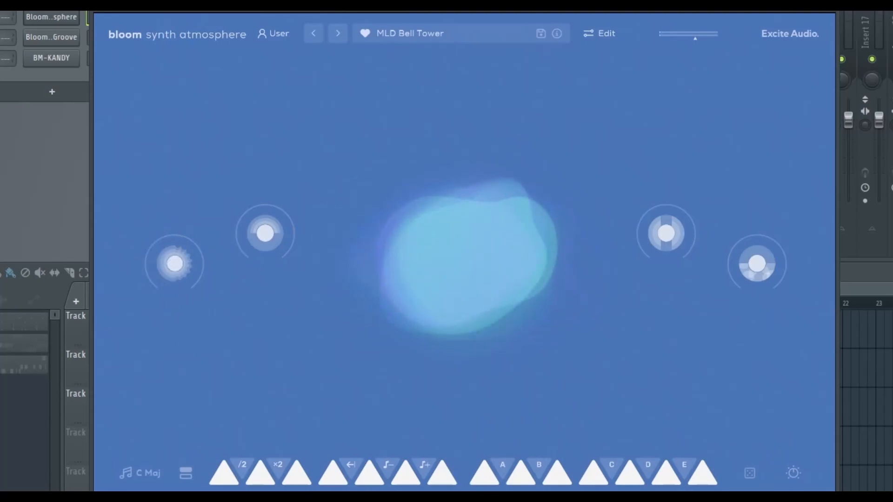
left_click(222, 480)
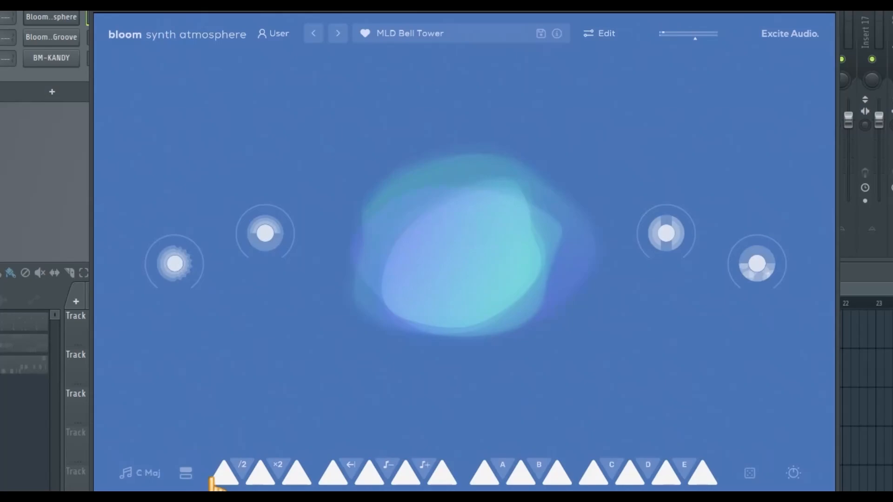
- Reopen the sample banks and assign sample 2 of the middle Atmospheres bank to pad 1 and FX sample 3 to pad 2
left_click(185, 473)
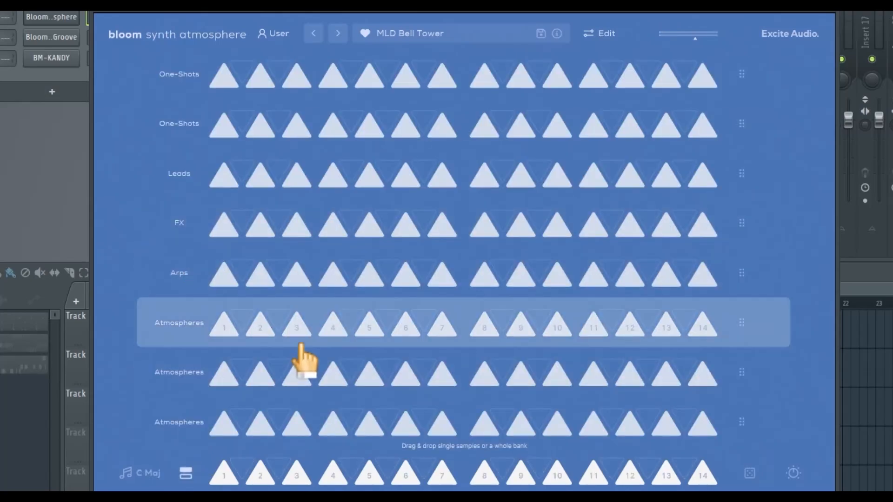
left_click(263, 380)
left_click_drag(263, 375, 233, 484)
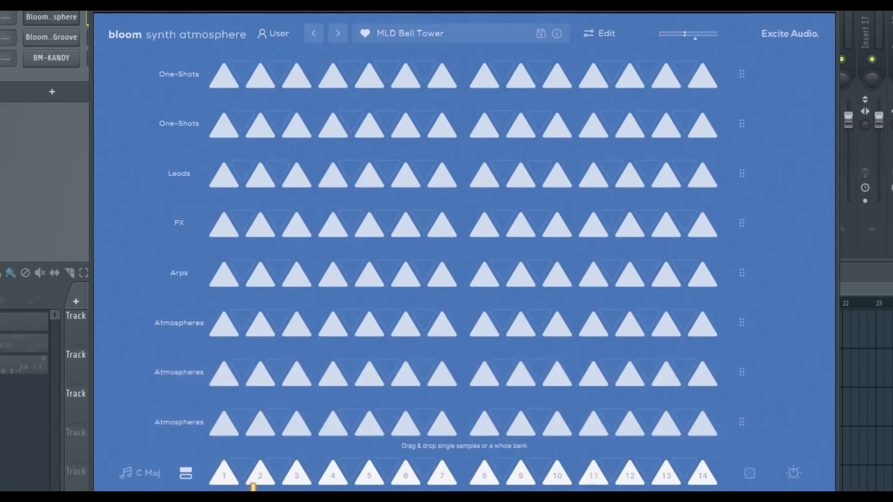
left_click(261, 481)
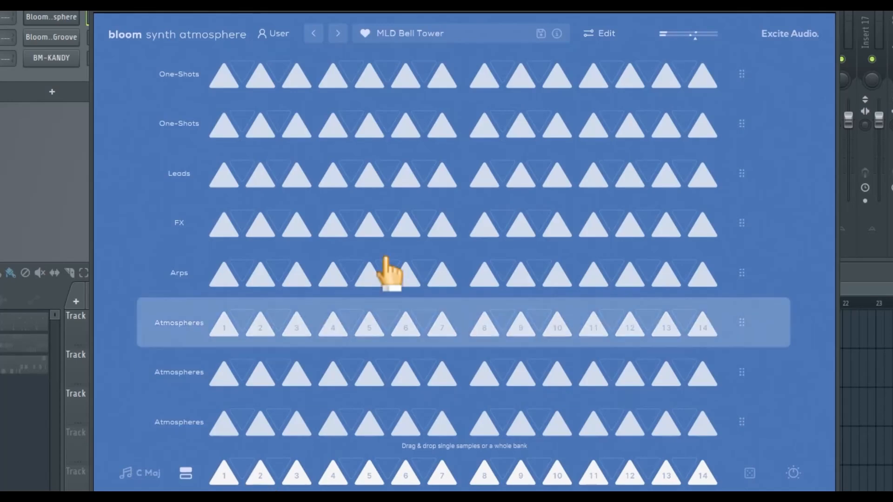
left_click_drag(296, 228, 261, 477)
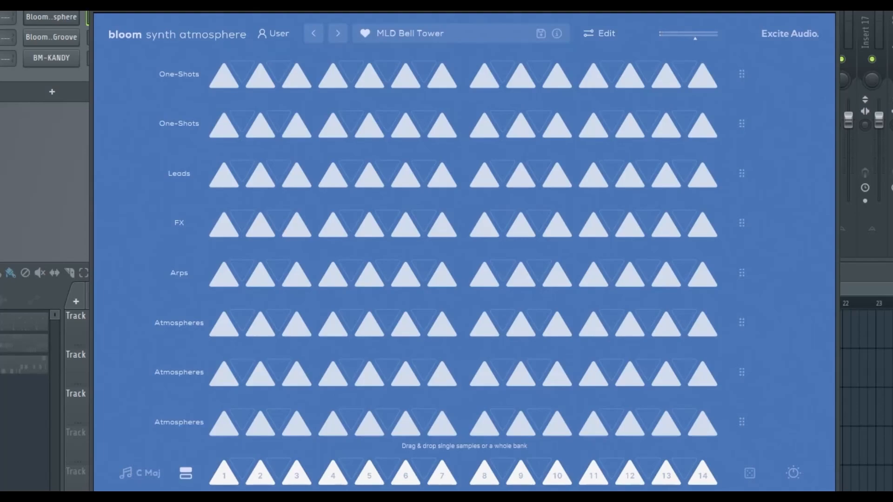
- Play pads 1, 2 and 3 to hear the samples from the second One-Shots bank
left_click_drag(185, 482, 418, 474)
left_click(225, 476)
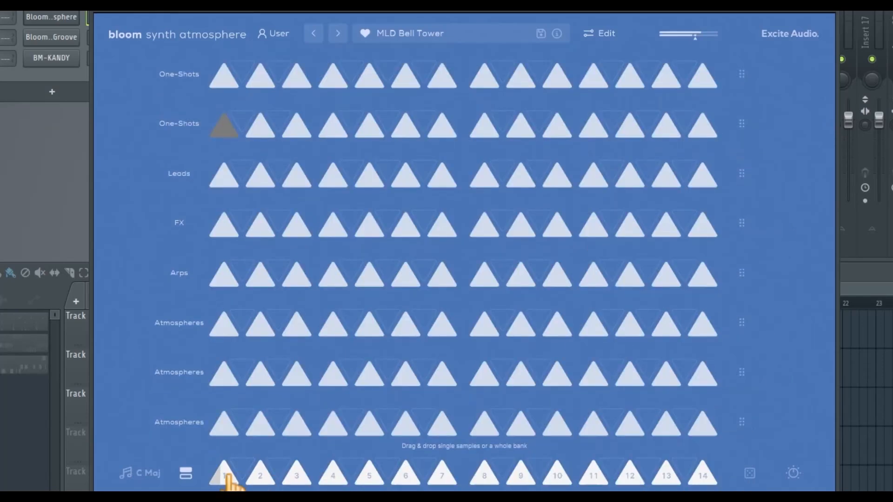
left_click(259, 476)
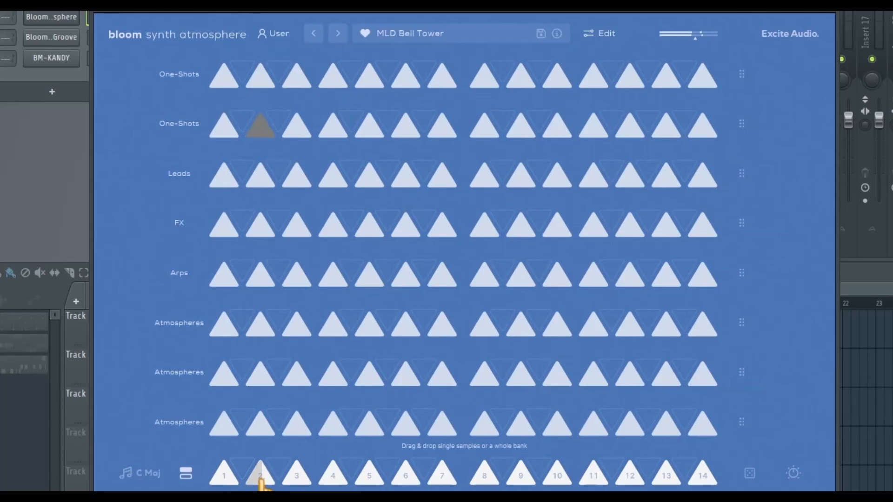
left_click(299, 482)
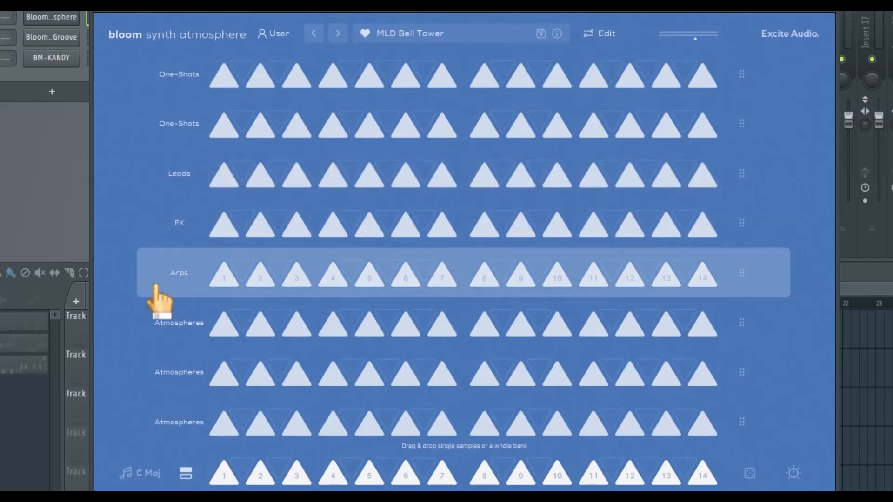
- Audition Leads samples 1 to 3, load the whole Leads bank onto the pads, and return to the main view
left_click(224, 182)
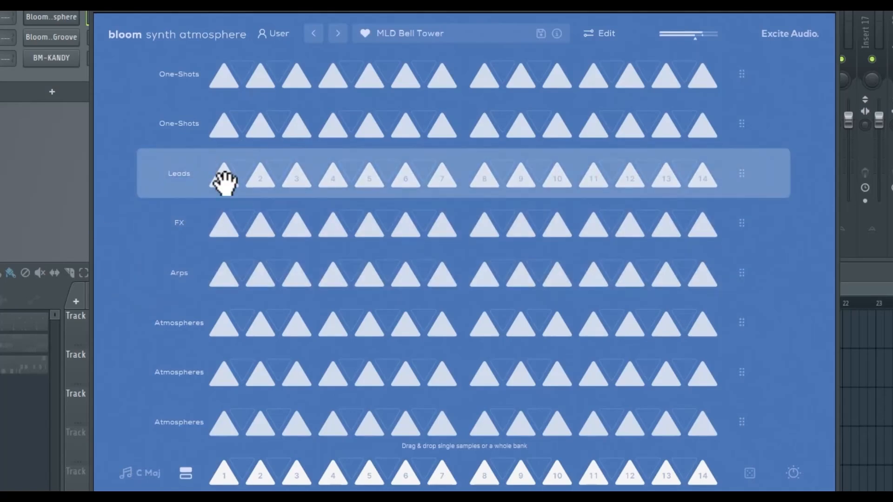
left_click(254, 182)
left_click(296, 181)
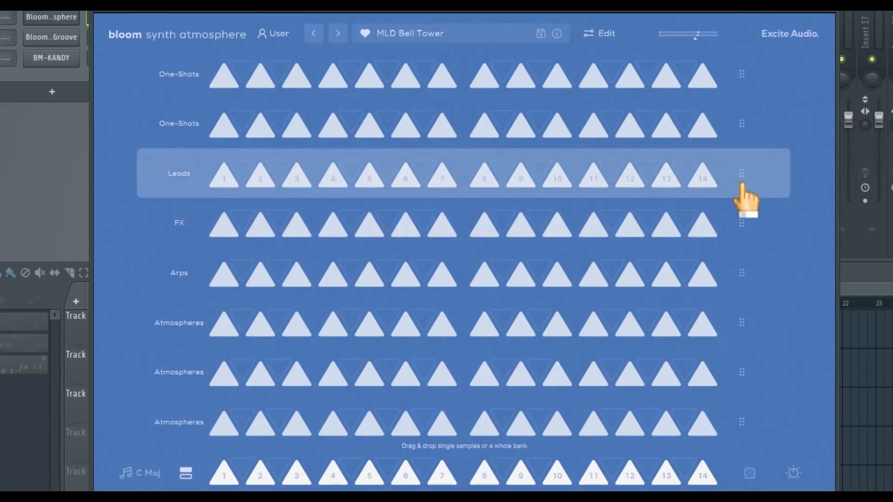
left_click_drag(745, 174, 711, 468)
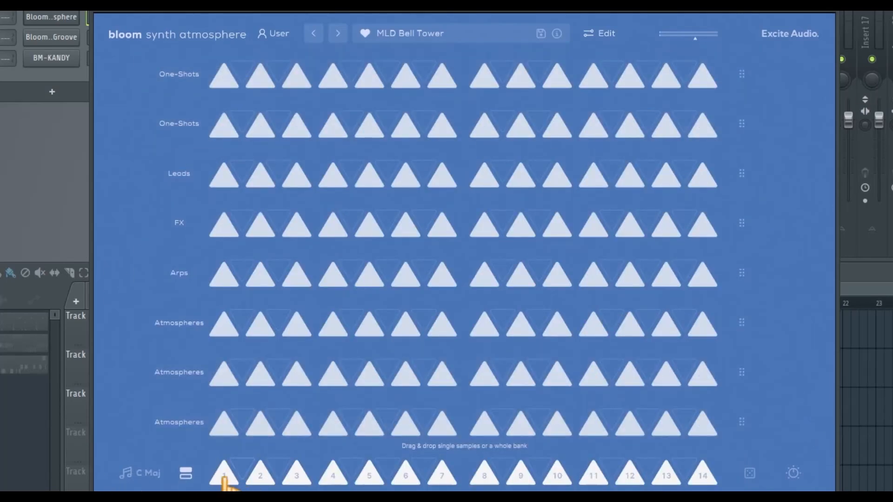
left_click(186, 473)
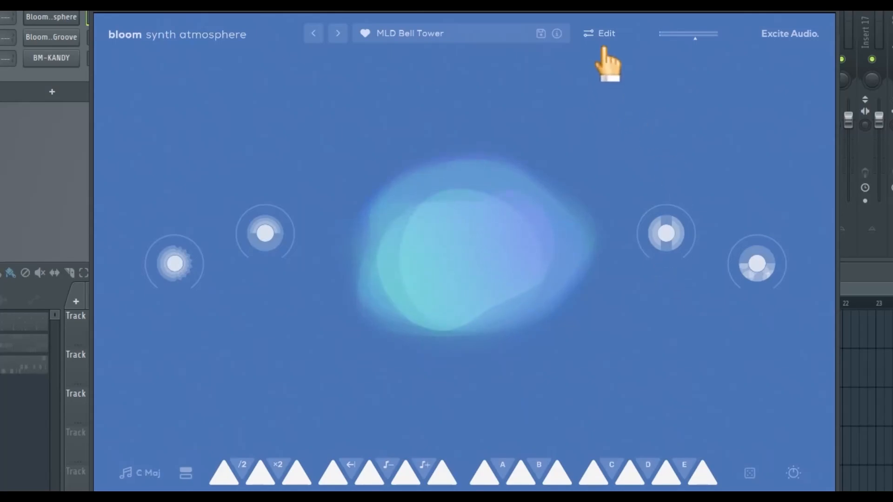
- Open the preset's editing view and choose Sample 3 for editing
left_click(605, 33)
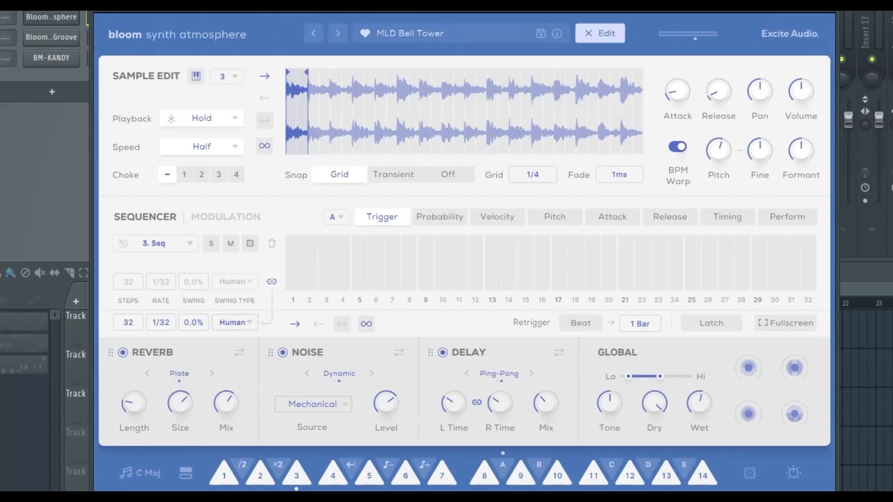
left_click(235, 77)
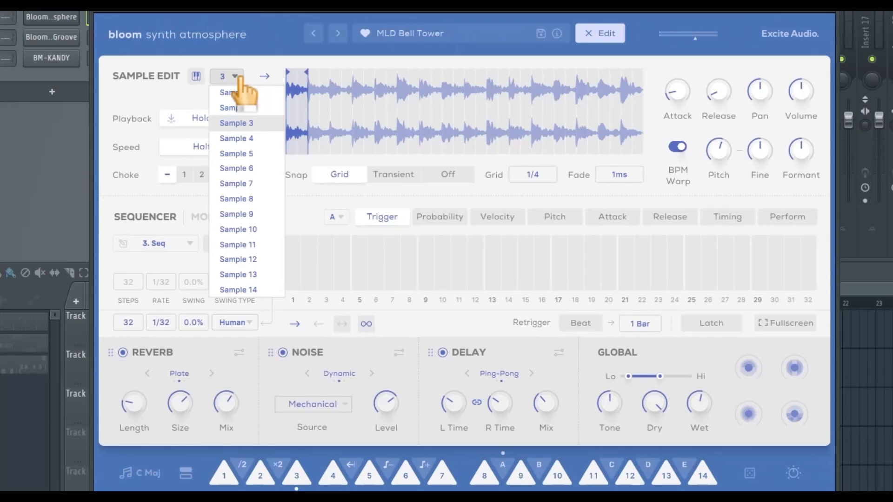
left_click(262, 122)
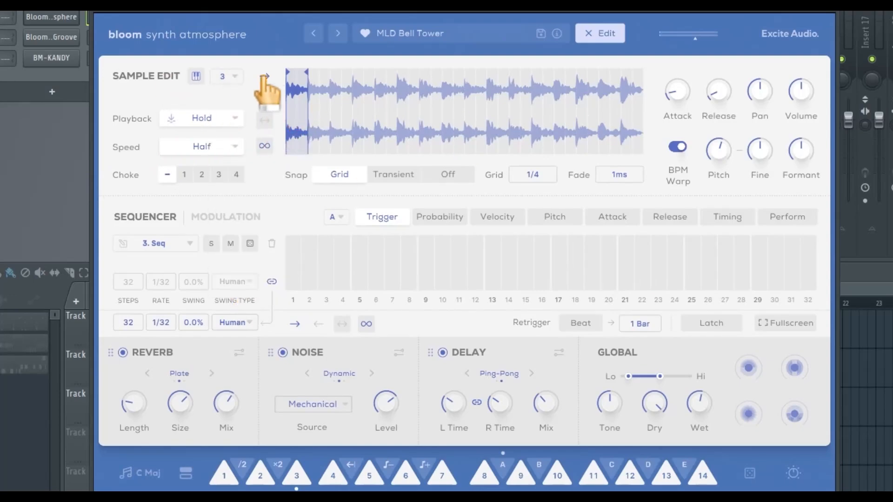
- Switch the edited sample through Samples 2, 6 and 9, ending on Sample 12
left_click(228, 77)
left_click(236, 107)
left_click(228, 77)
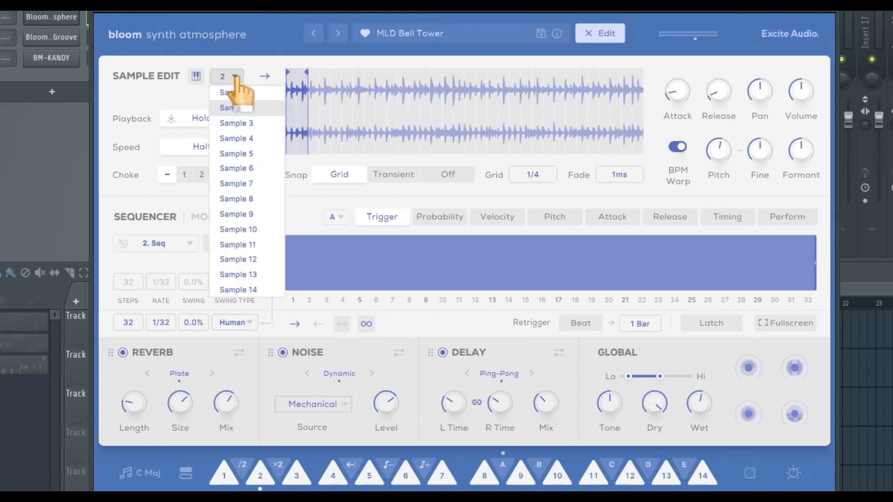
left_click(242, 168)
left_click(230, 78)
left_click(237, 214)
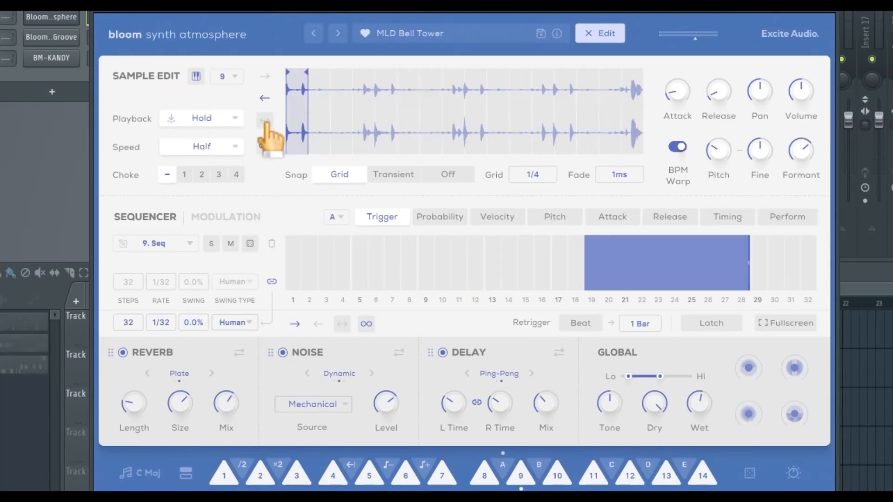
left_click(228, 77)
left_click(240, 259)
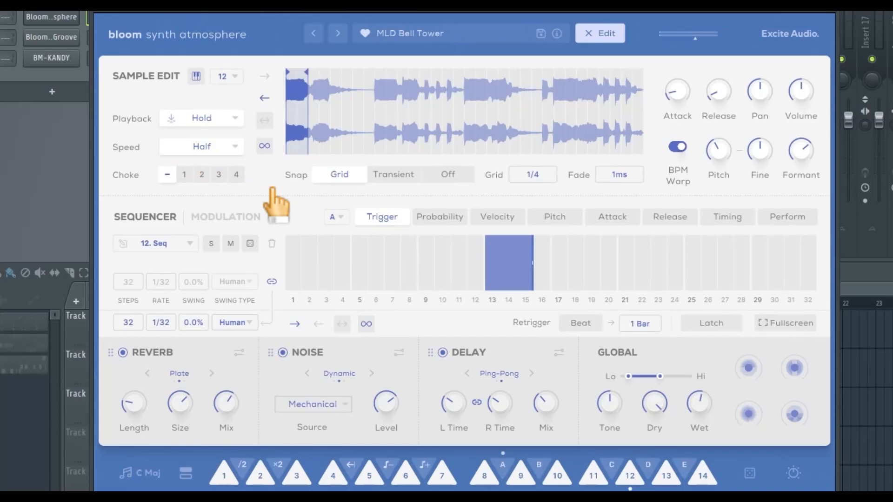
- Set Sample 12 to play forward and change its playback mode to Oneshot
left_click(198, 76)
left_click(264, 76)
left_click(233, 117)
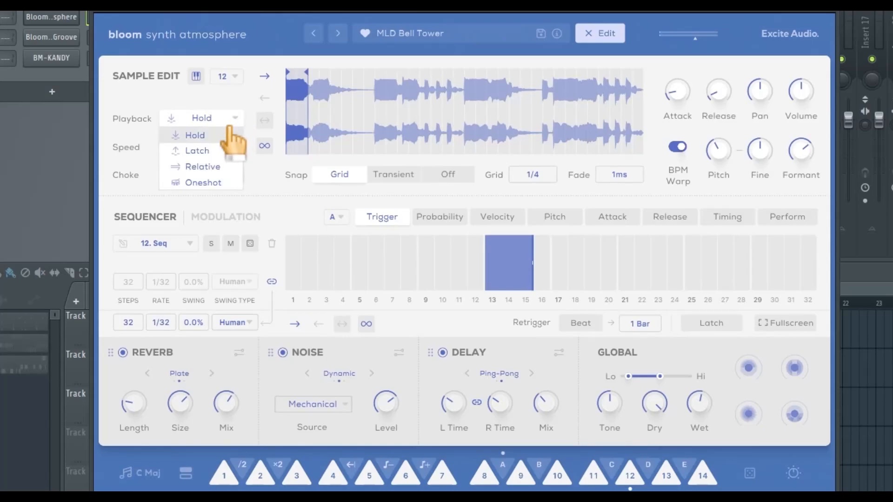
left_click(225, 185)
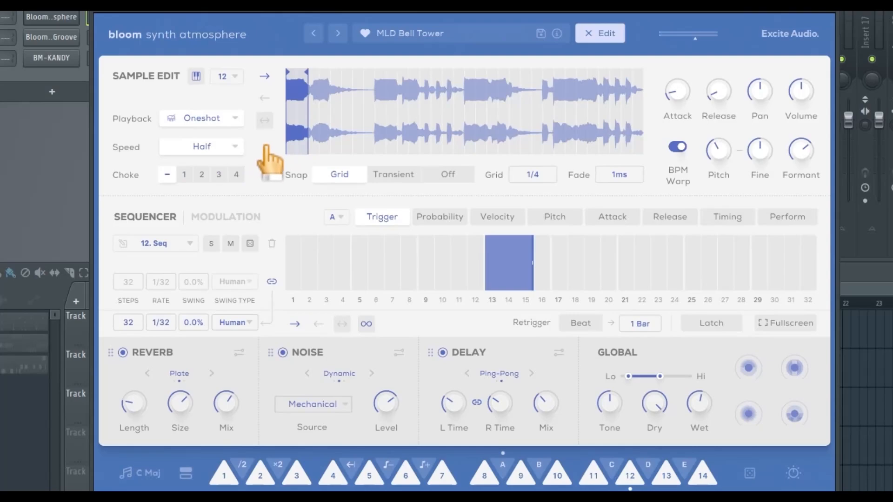
- Set Sample 12's speed to Normal and assign it to choke group 4
left_click(233, 147)
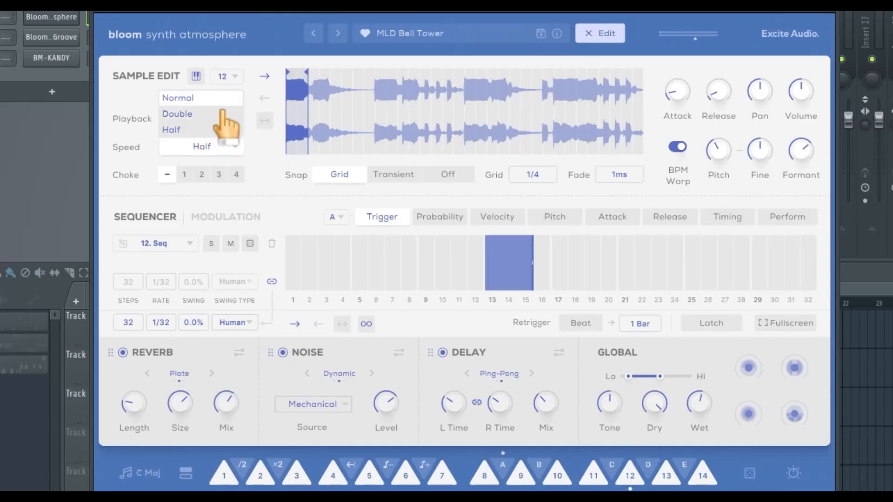
left_click(195, 98)
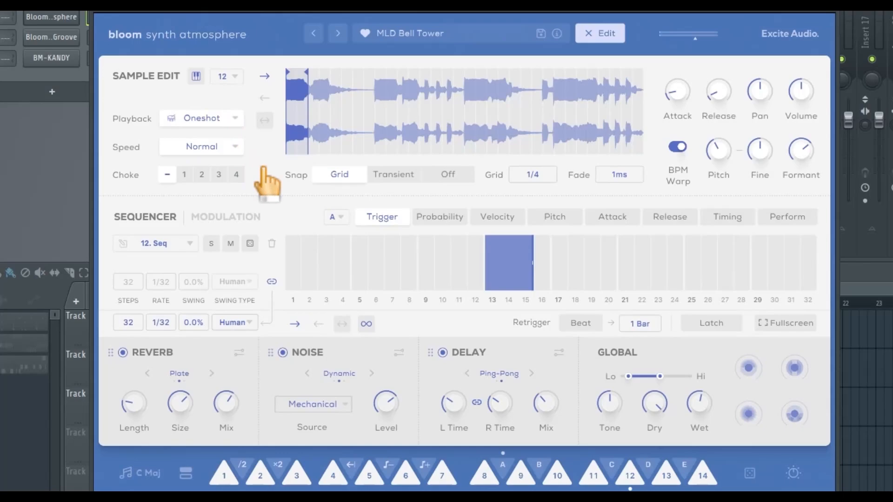
left_click(185, 175)
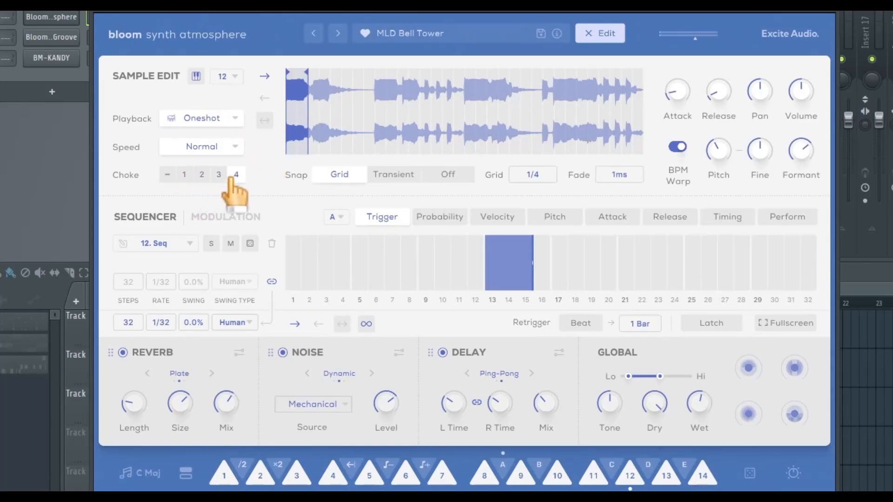
- Remove Sample 12 from its choke group and extend the end of its playback region slightly on the waveform
left_click(167, 175)
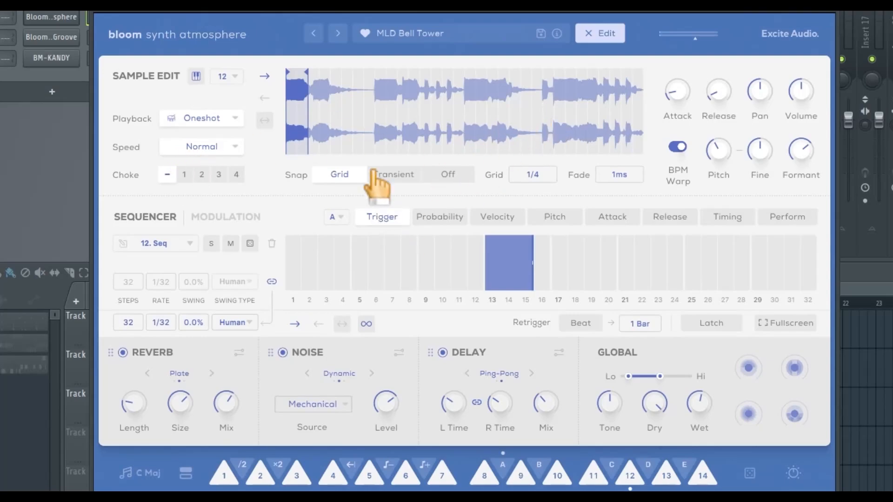
mouse_move(311, 88)
left_mouse_down()
mouse_move(613, 91)
mouse_move(350, 105)
mouse_move(314, 96)
mouse_move(308, 110)
mouse_move(368, 110)
mouse_move(340, 111)
left_mouse_up()
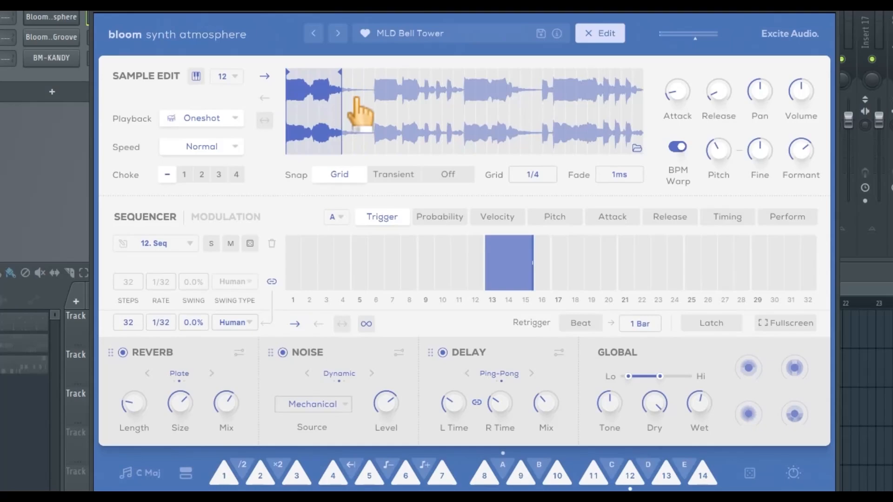
left_click_drag(343, 90, 321, 89)
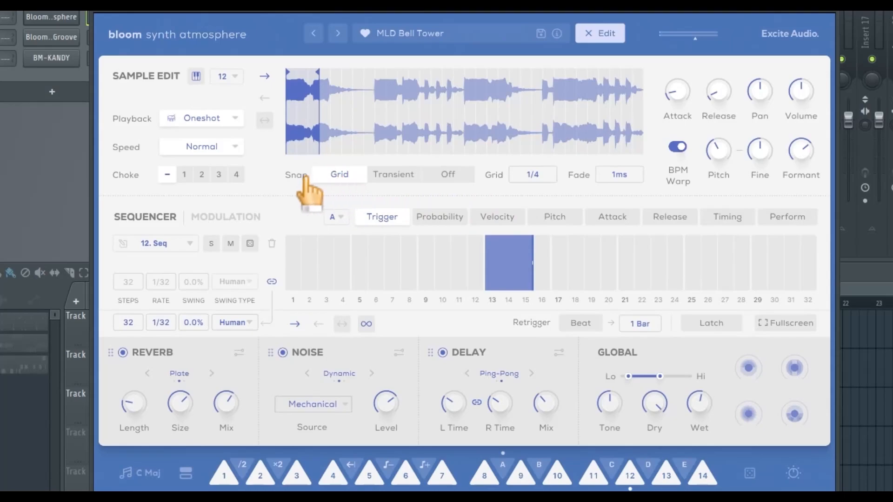
- Try the Transient and Grid snap modes for Sample 12's waveform, ending with snapping set to Off
left_click(463, 177)
left_click(391, 176)
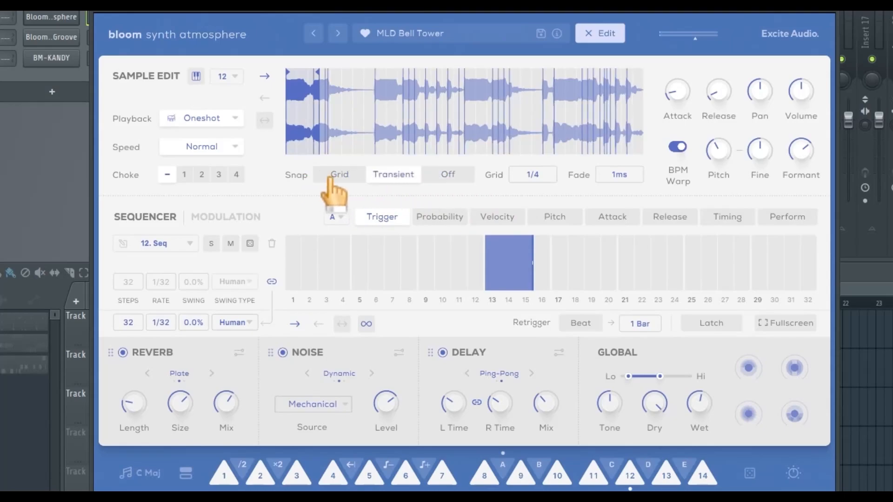
left_click(332, 177)
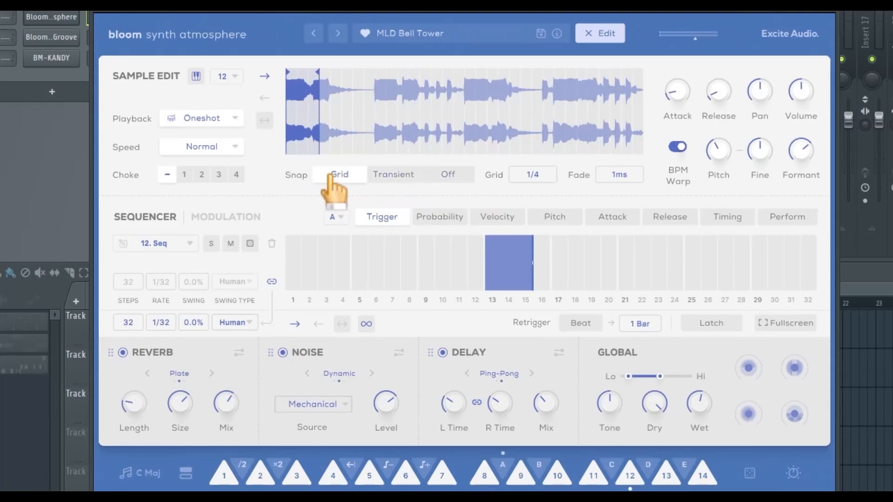
left_click(450, 176)
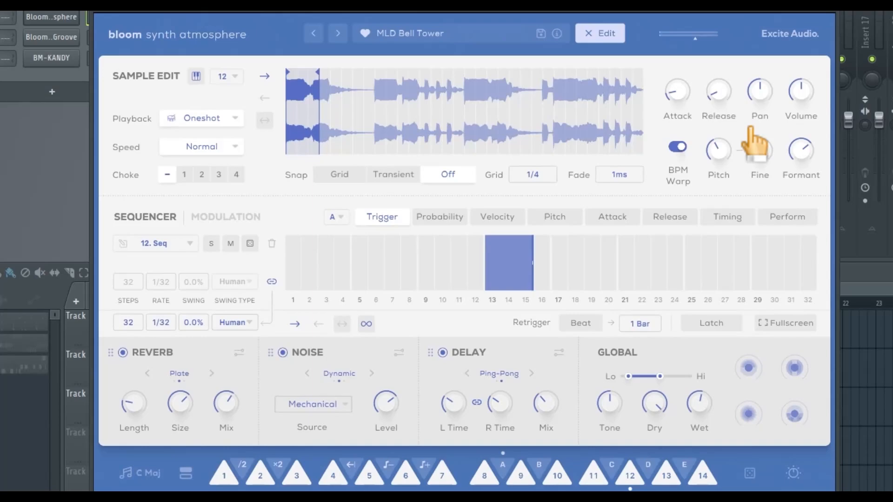
- Raise Sample 12's Attack to nearly half and its Release to about a third of the range
mouse_move(671, 107)
mouse_move(716, 92)
left_click_drag(677, 90, 678, 44)
left_click_drag(717, 89, 738, 54)
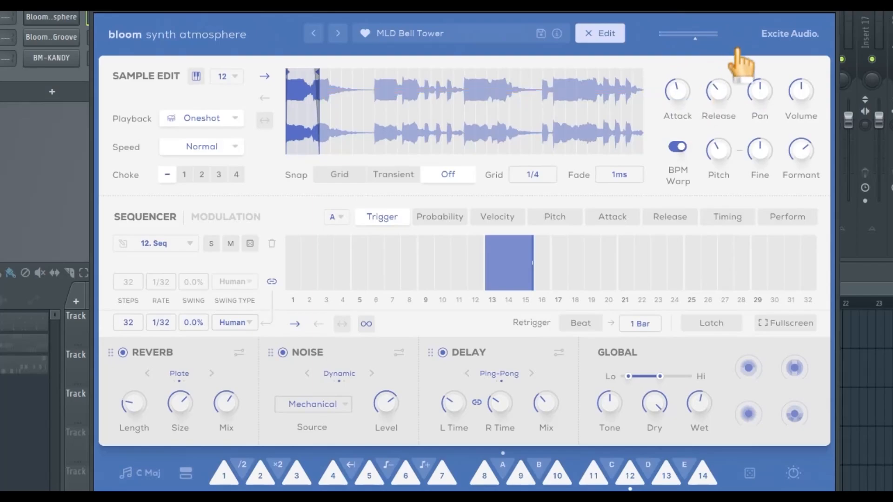
- Review Sample 12's speed and playback mode options, keeping Oneshot playback
left_click(235, 146)
left_click(237, 146)
left_click(235, 119)
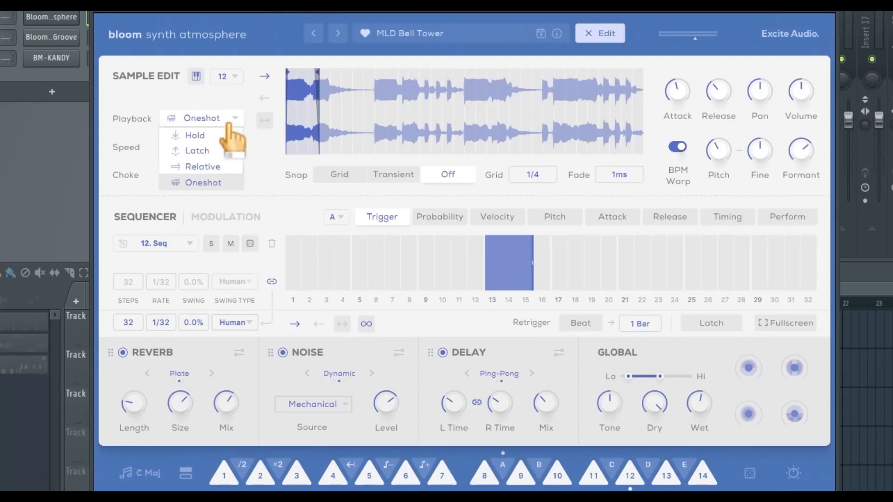
left_click(221, 177)
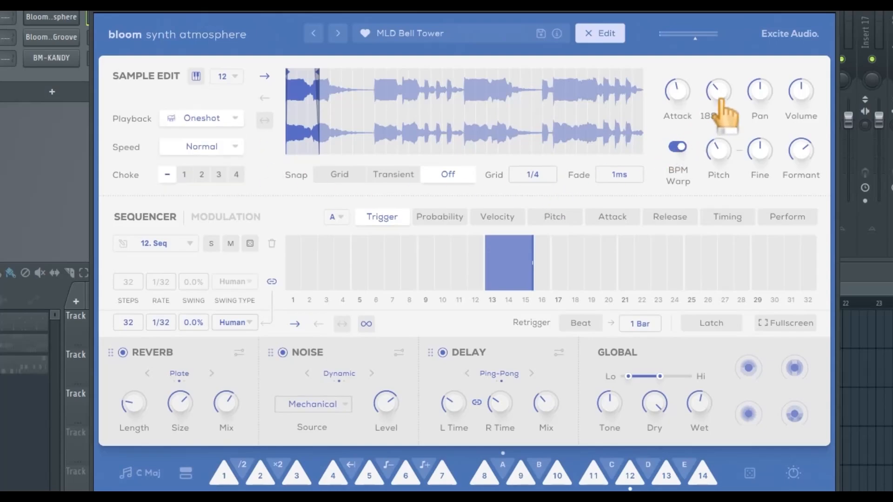
- Raise Sample 12's pitch to 6.0 st
mouse_move(767, 103)
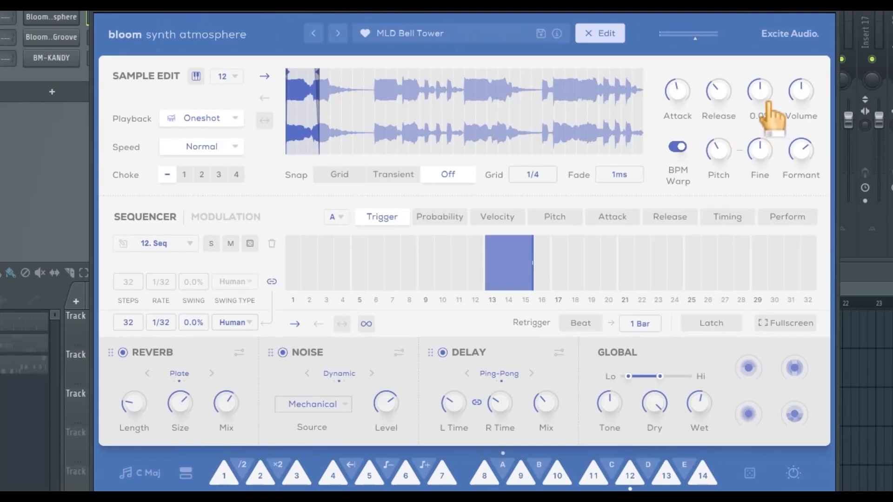
mouse_move(801, 91)
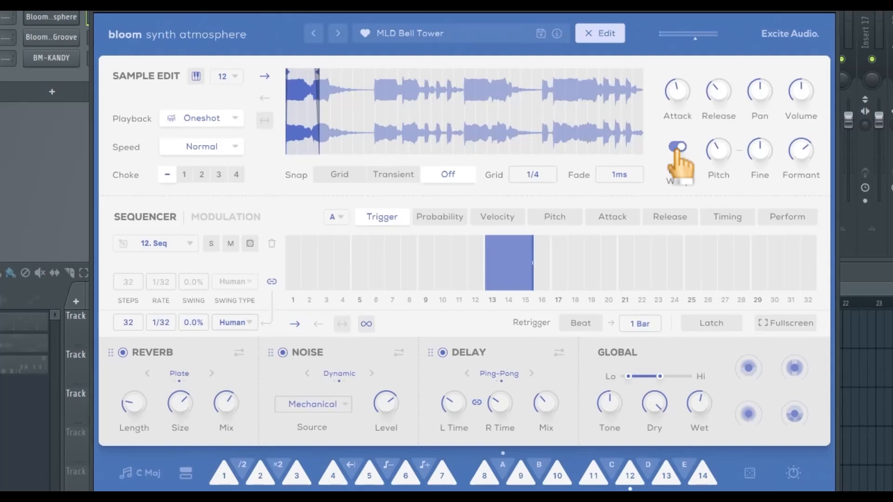
mouse_move(729, 156)
left_click_drag(729, 155, 714, 127)
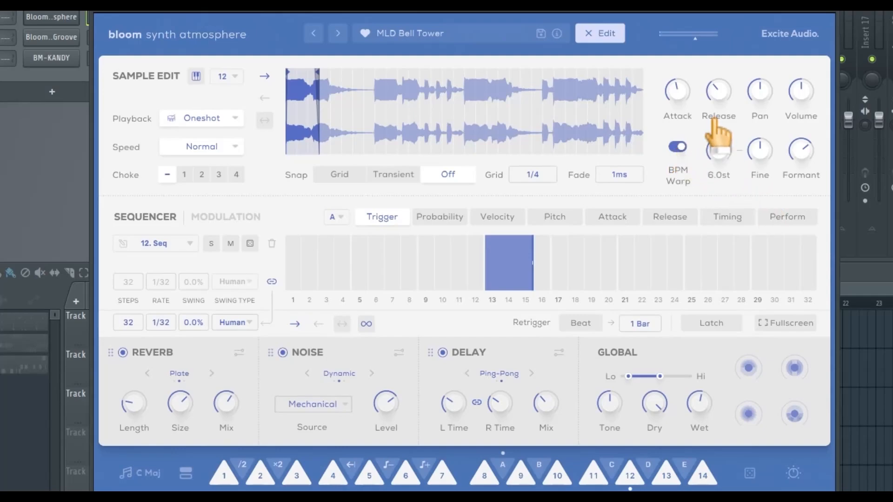
- Check the option for copying Sample 12's formant to all samples and the list of samples, leaving both unused
mouse_move(763, 152)
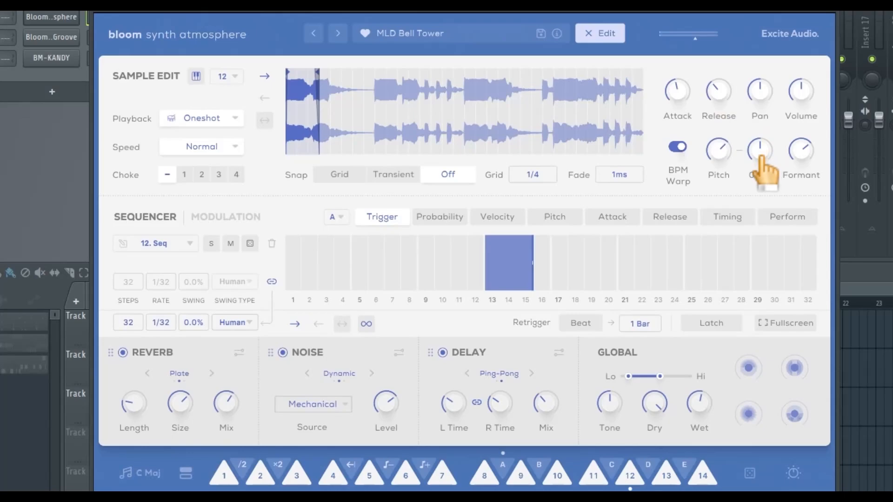
mouse_move(815, 142)
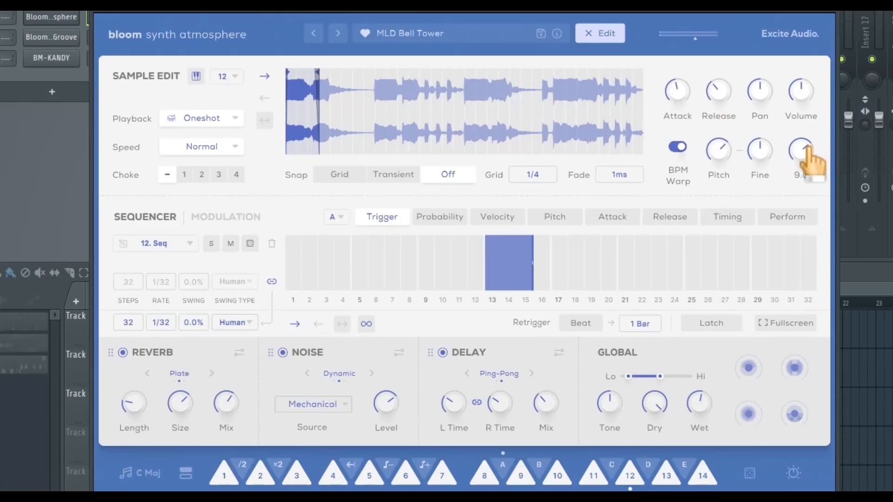
right_click(805, 151)
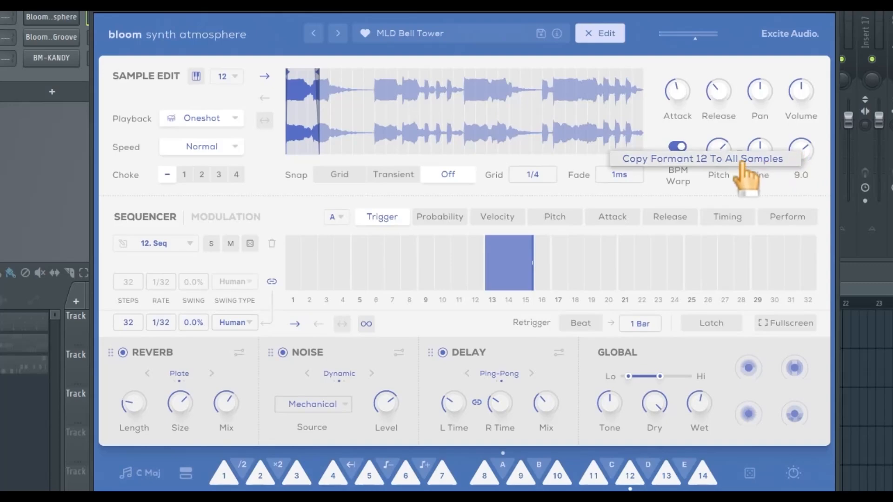
left_click(770, 189)
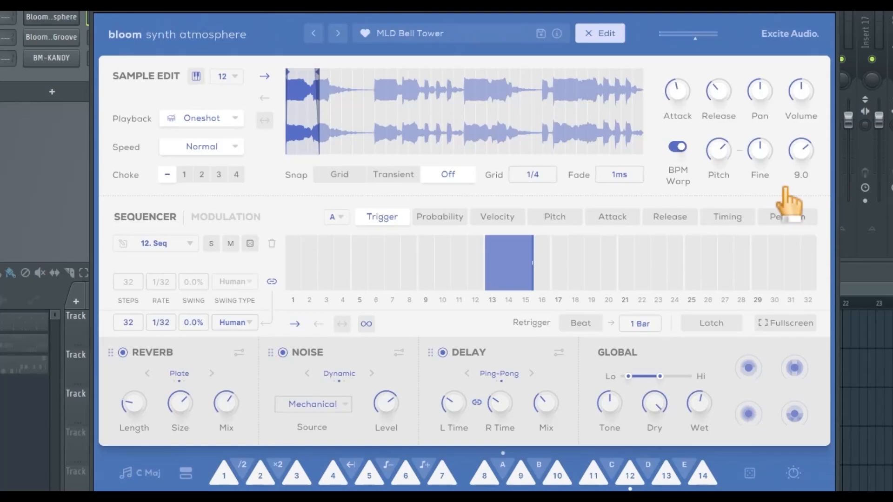
left_click(227, 69)
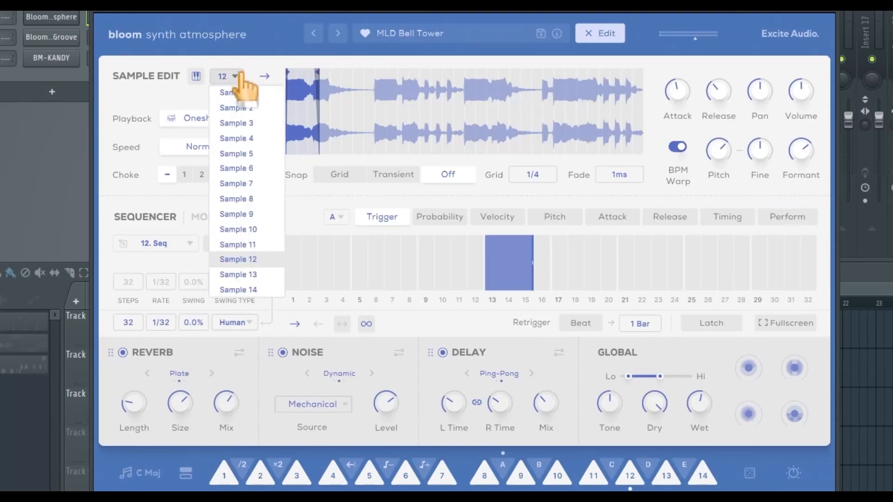
left_click(770, 191)
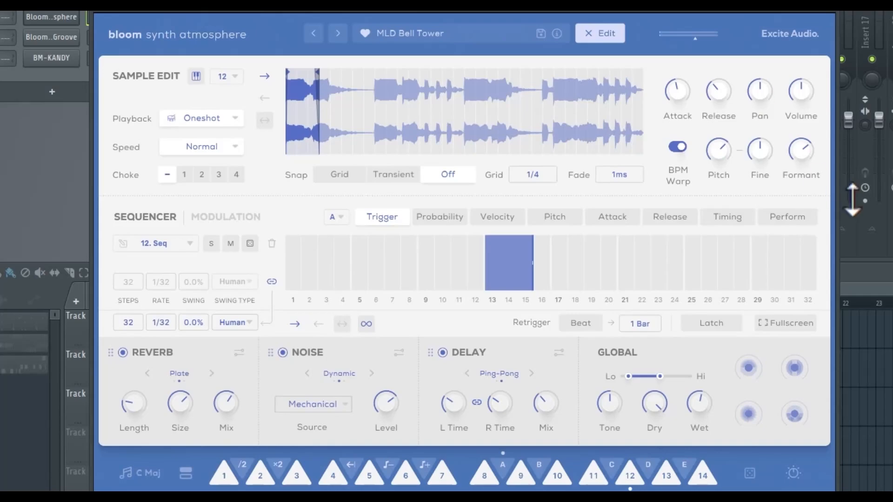
- View all sequencer lanes in fullscreen and return to the sample editing view
left_click(789, 326)
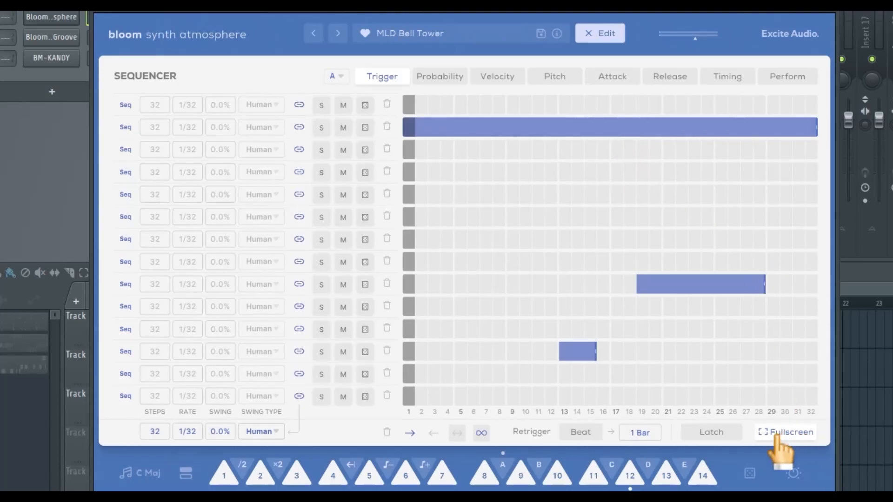
left_click(776, 435)
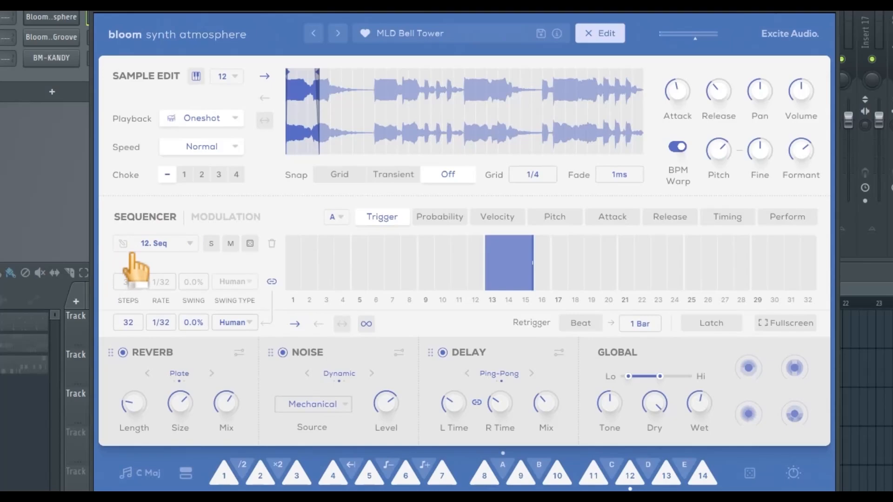
- Select sequence 7, try a random trigger pattern, clear it and generate a new random one
left_click(189, 245)
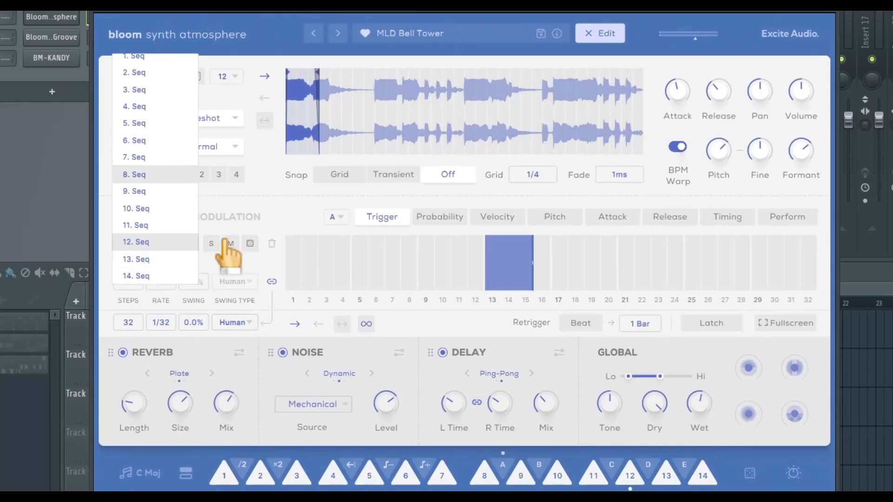
left_click(153, 158)
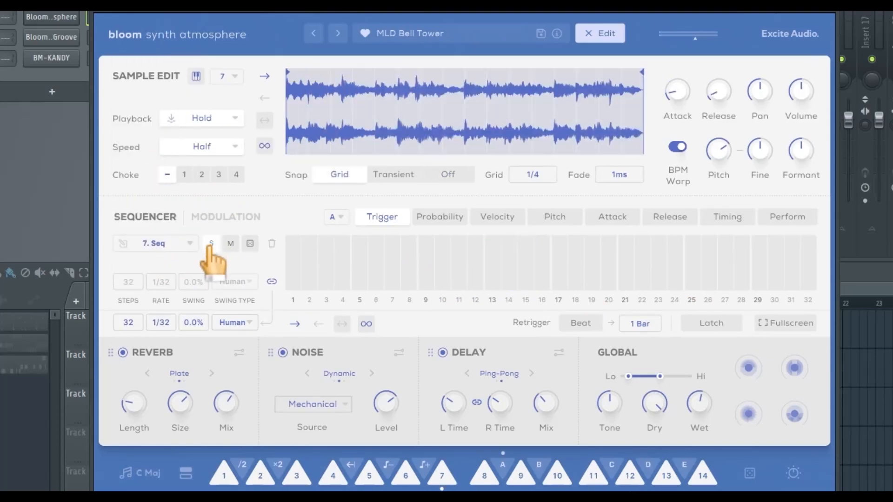
left_click(250, 244)
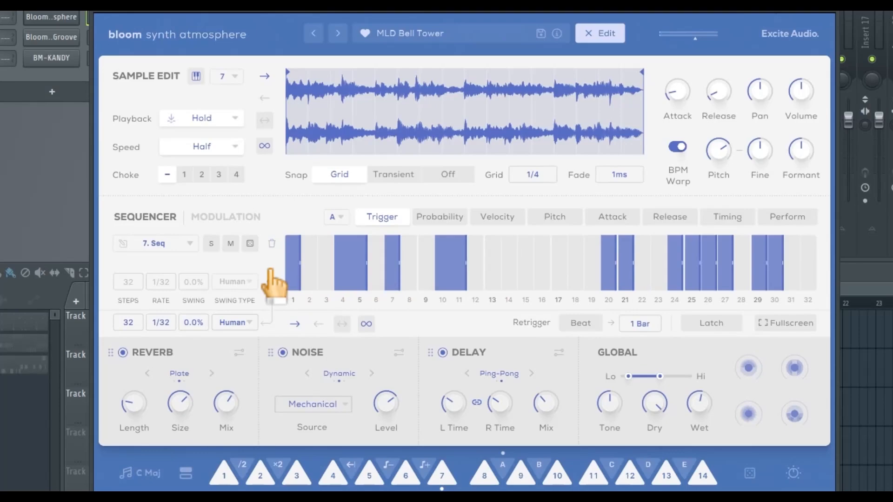
left_click(271, 244)
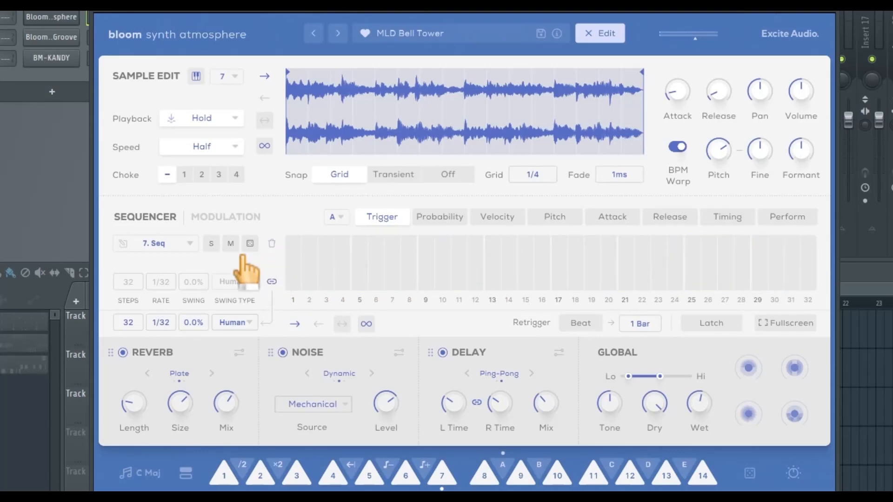
left_click(250, 245)
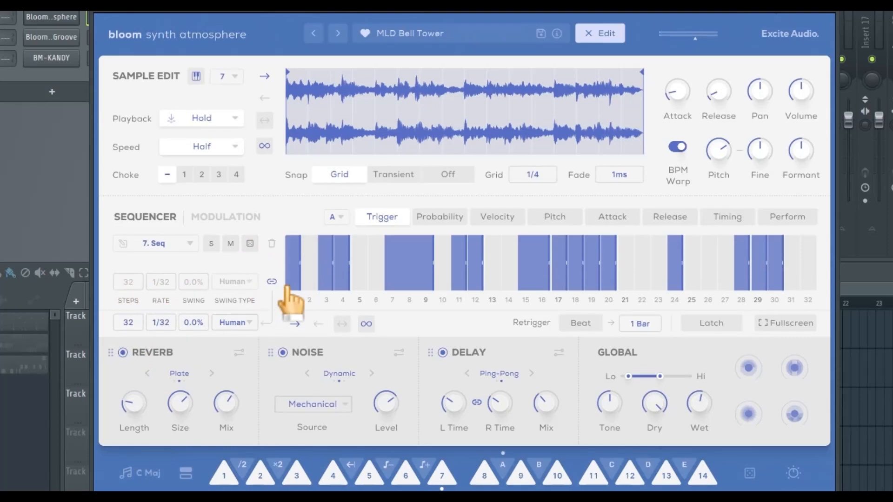
- Unlink sequence 7 from the global sequencer settings, try adjusting its own step count and link it again
left_click(273, 282)
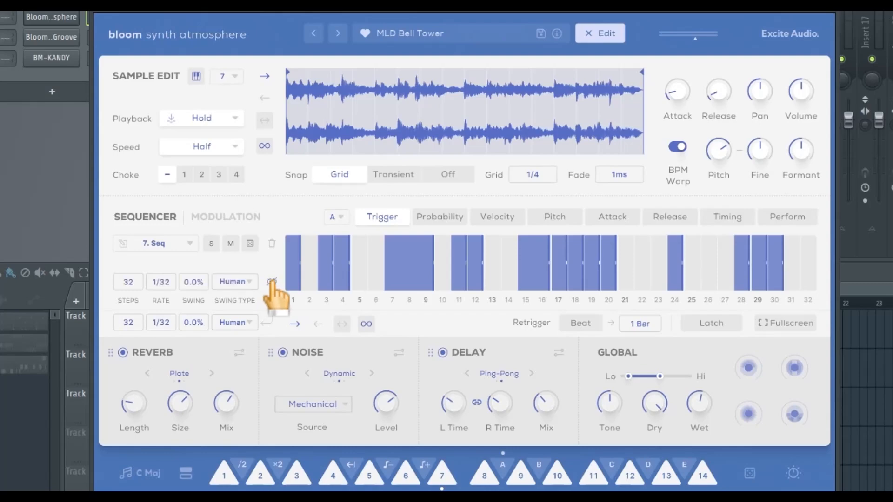
left_click_drag(127, 281, 126, 251)
left_click(274, 282)
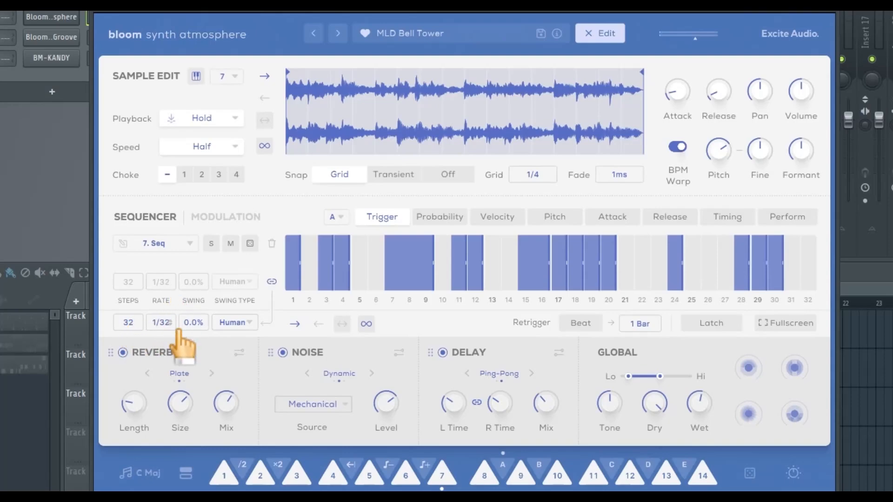
- Set the global sequencer rate to 1/32t and swing to 3.0%, keeping Human as the swing type
mouse_move(176, 329)
left_mouse_down()
mouse_move(180, 344)
mouse_move(191, 295)
mouse_move(193, 329)
left_mouse_up()
left_click(250, 324)
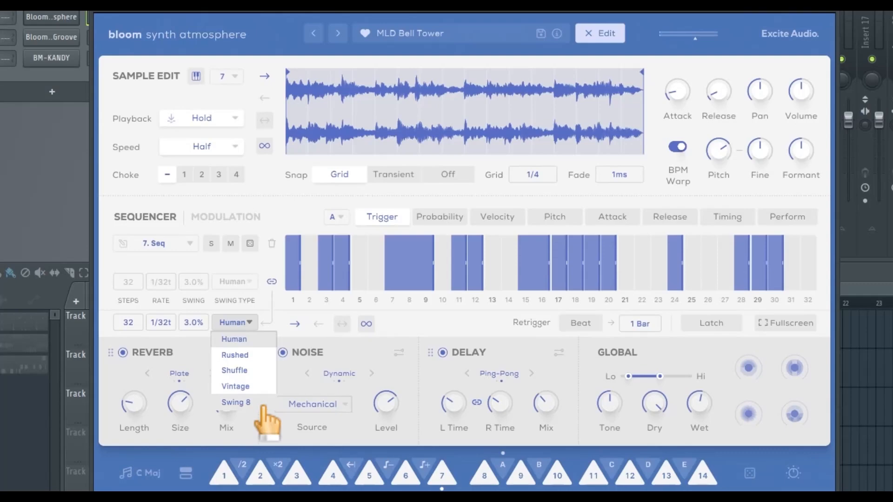
left_click(280, 316)
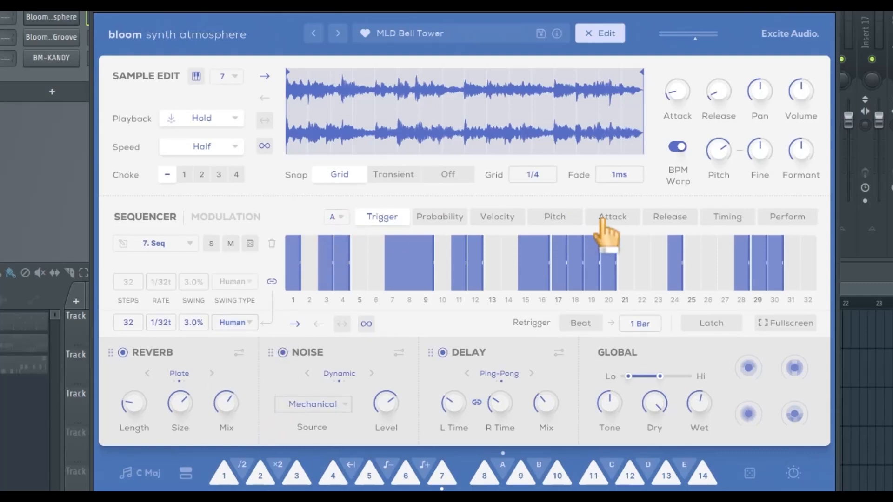
- Switch the sequencer to Pattern C and back to Pattern A, and try adjusting its global step count
left_click(336, 218)
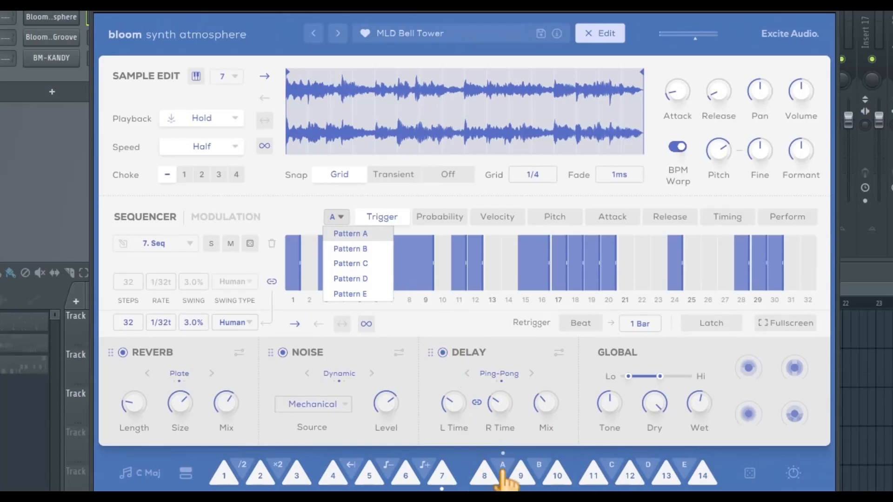
left_click(349, 234)
left_click(340, 217)
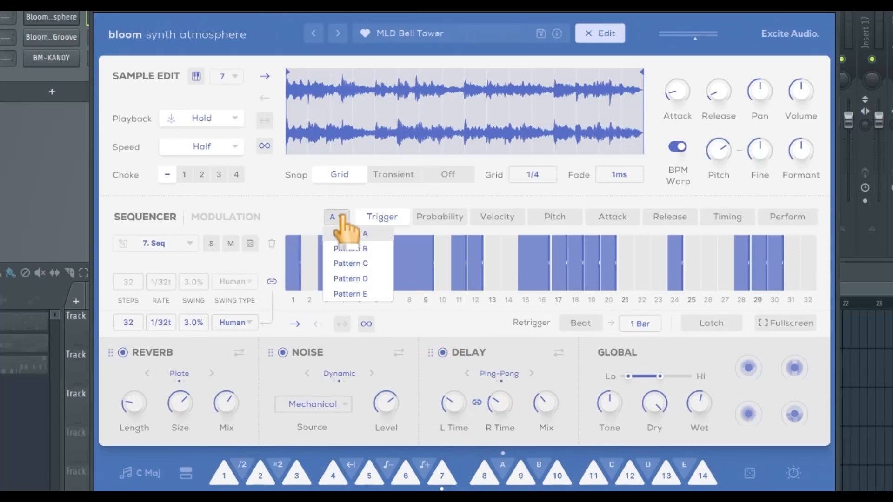
left_click(350, 262)
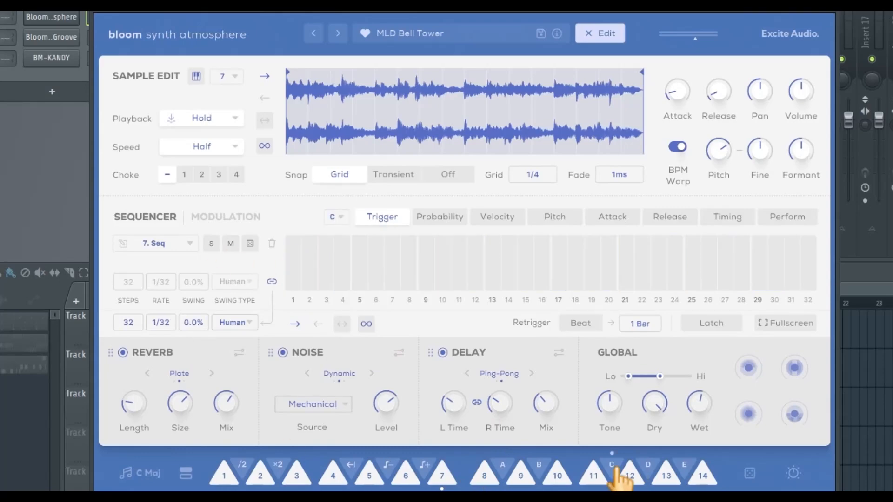
left_click(341, 217)
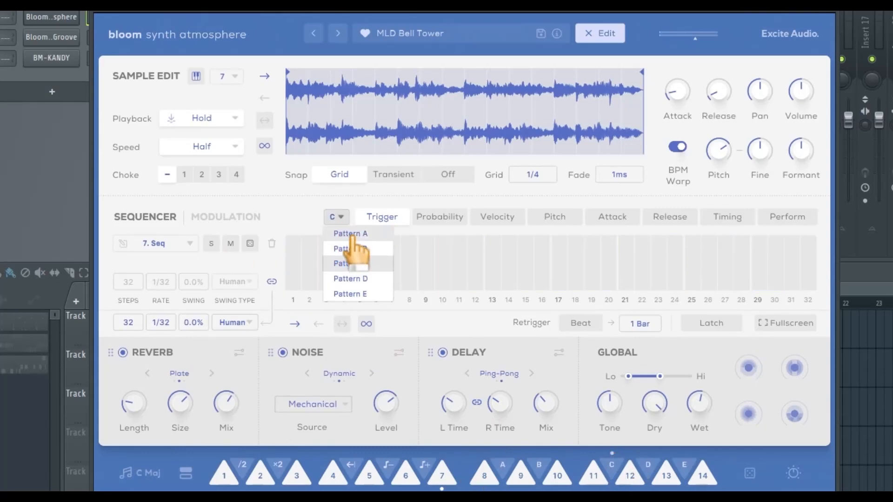
left_click(351, 234)
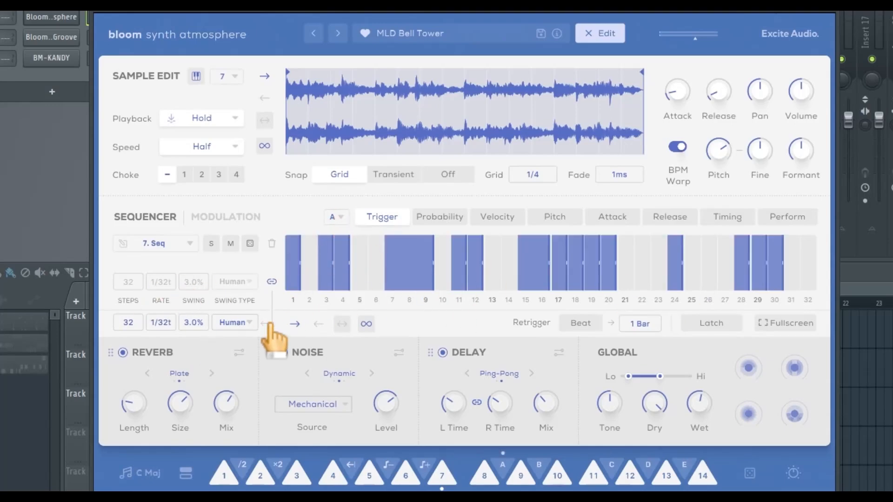
left_click_drag(129, 323, 120, 270)
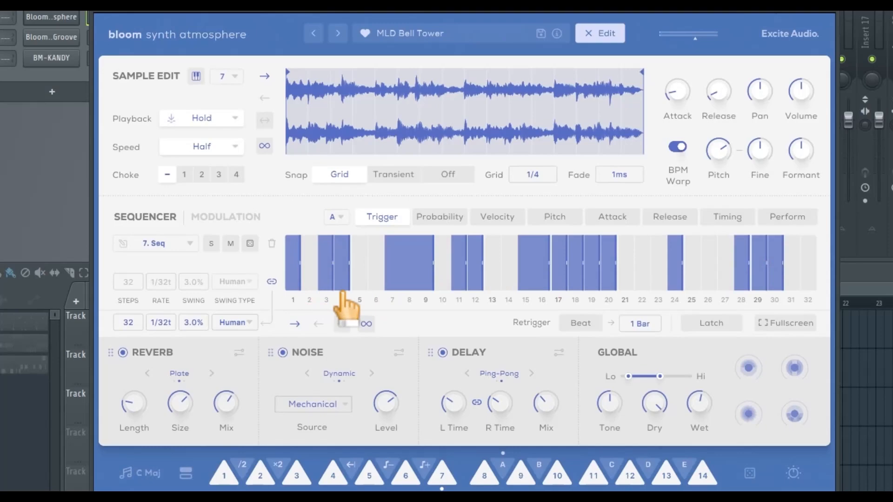
- Try toggling individual triggers in sequence 7, switching step 5 on and off and filling steps 6 to 10 with separate triggers
left_click(365, 275)
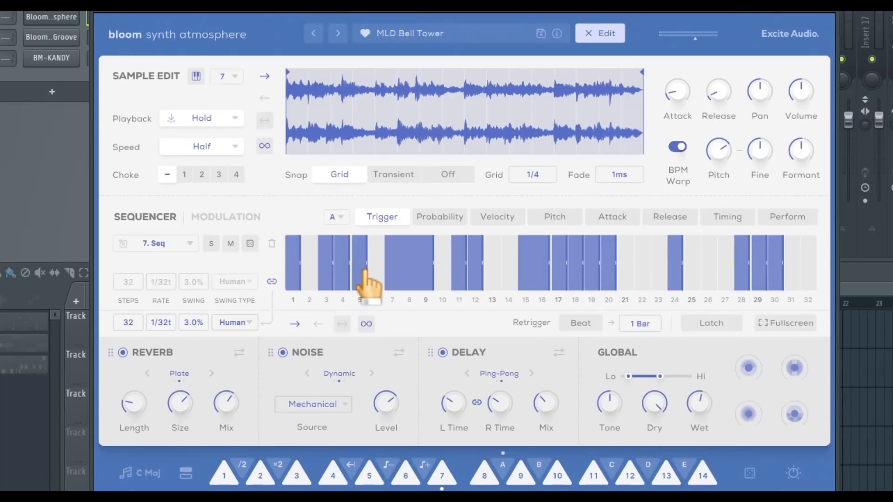
left_click(363, 274)
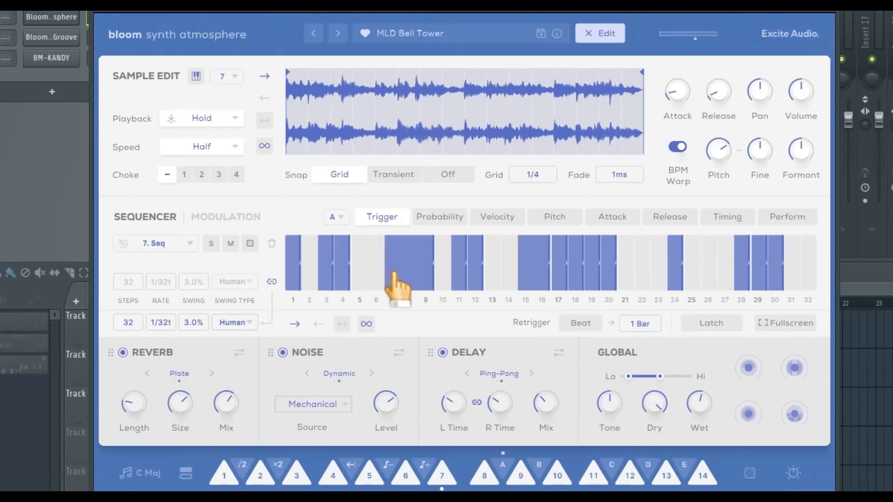
left_click(408, 272)
left_click(409, 272)
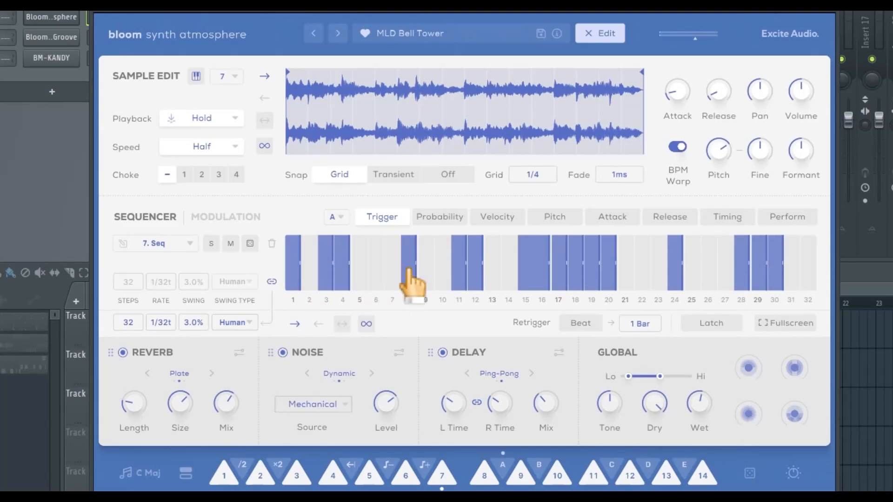
left_click(425, 273)
left_click(393, 274)
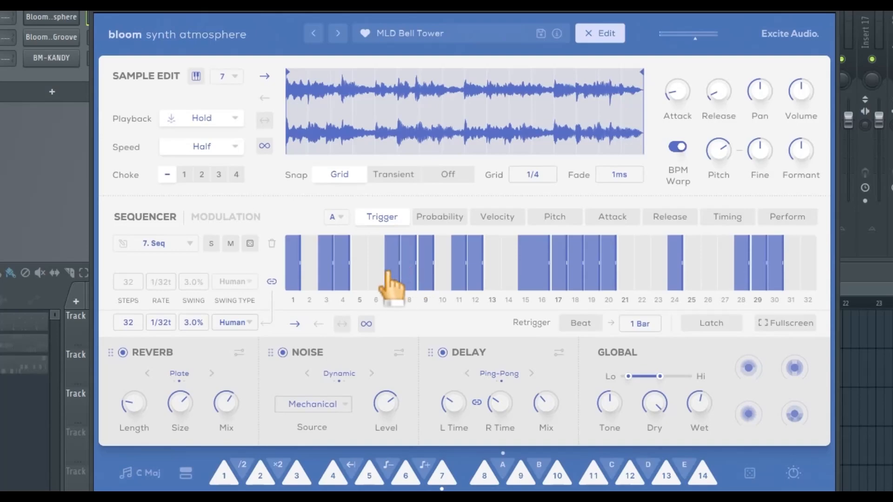
left_click(375, 272)
left_click(442, 274)
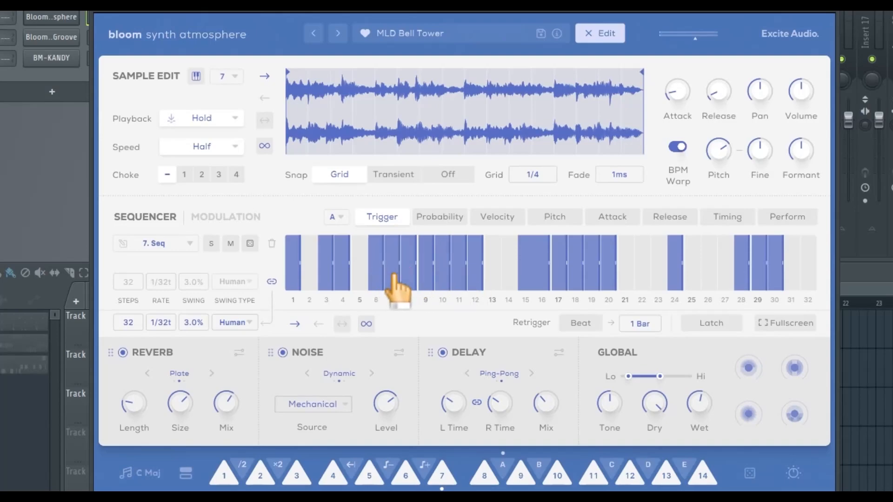
- Clear the triggers on steps 6 to 10, redraw steps 6 to 9 and merge steps 6 to 8 into one long trigger
left_click_drag(376, 276, 451, 274)
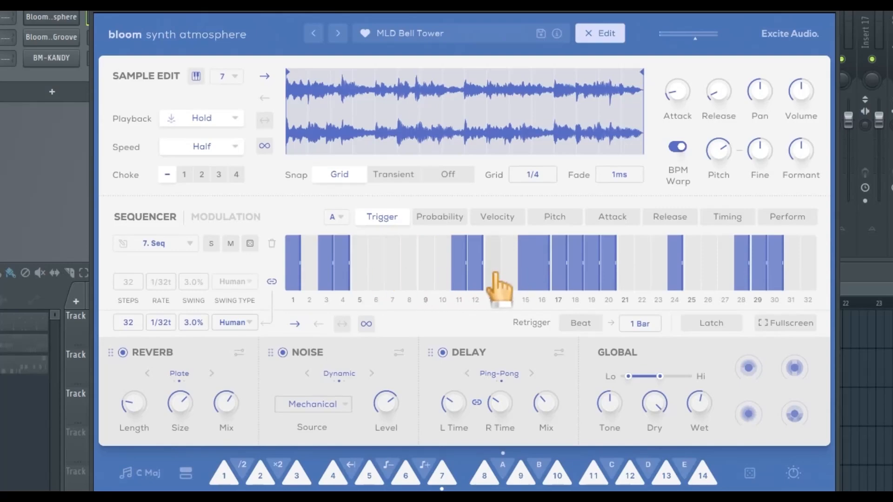
left_click_drag(378, 281, 425, 279)
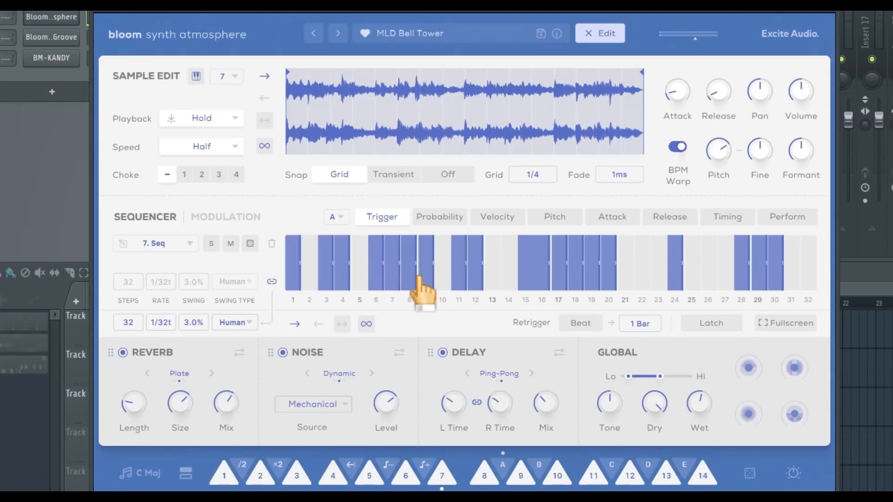
mouse_move(422, 279)
left_mouse_down()
mouse_move(377, 280)
mouse_move(426, 279)
mouse_move(418, 279)
left_mouse_up()
key("alt")
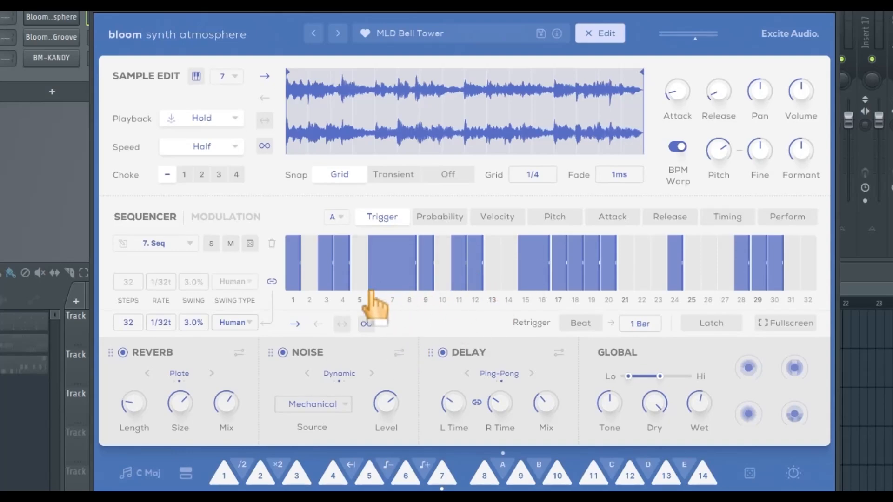
- Draw varied probability values across sequence 7's active steps and varied velocities on its steps from 3 to 19
left_click(444, 223)
mouse_move(342, 277)
left_mouse_down()
mouse_move(309, 261)
mouse_move(579, 294)
mouse_move(787, 272)
left_mouse_up()
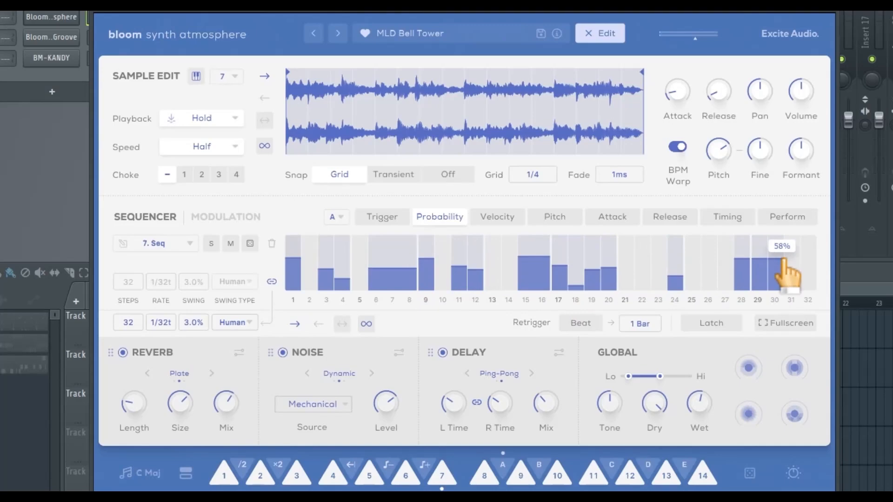
left_click(502, 218)
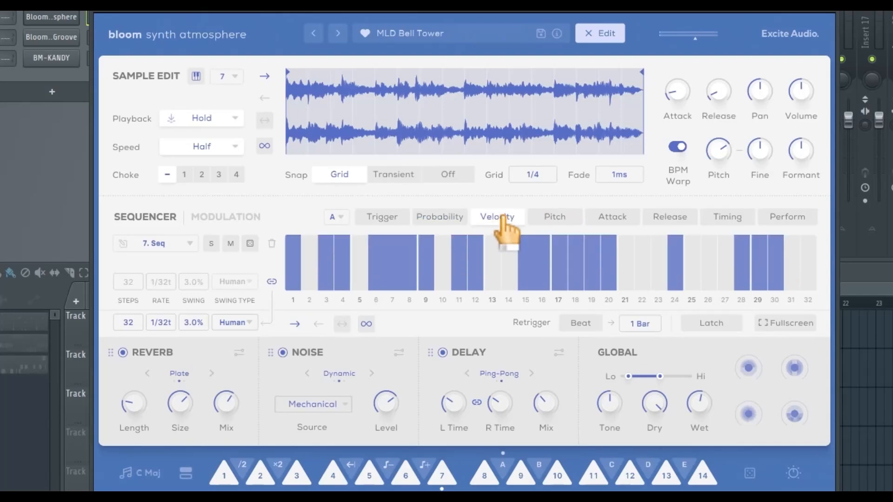
mouse_move(343, 262)
left_mouse_down()
mouse_move(329, 279)
mouse_move(597, 288)
left_mouse_up()
- Draw varied pitch offsets above and below zero on sequence 7's active steps up to step 20
left_click(551, 218)
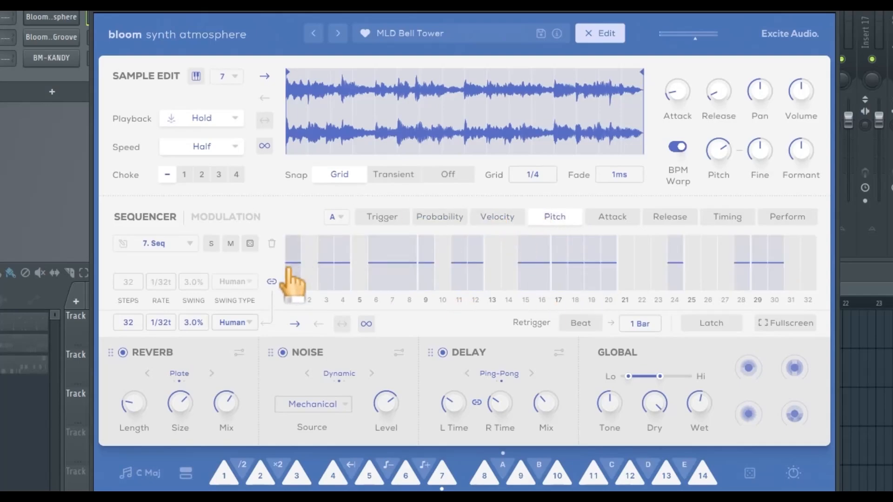
mouse_move(289, 271)
left_mouse_down()
mouse_move(415, 296)
mouse_move(575, 237)
left_mouse_up()
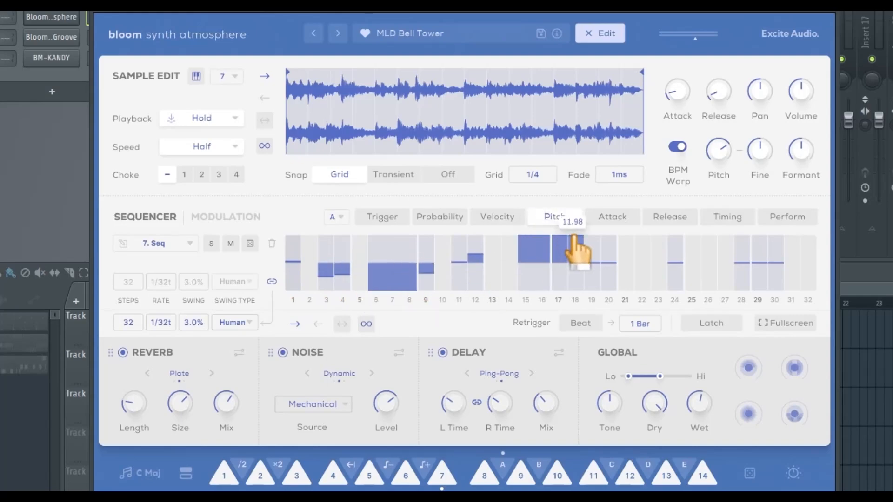
mouse_move(576, 238)
left_mouse_down()
mouse_move(581, 288)
mouse_move(656, 267)
mouse_move(571, 260)
mouse_move(600, 257)
mouse_move(616, 264)
mouse_move(613, 278)
left_mouse_up()
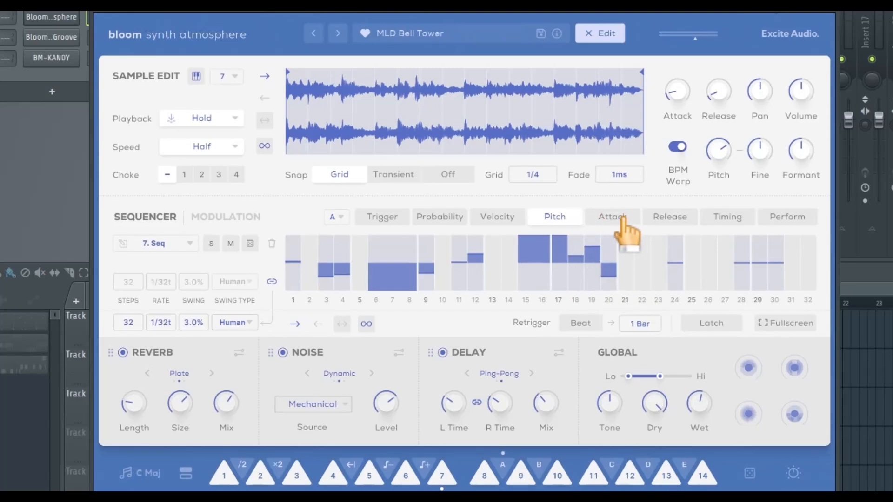
- Draw varied attack times on sequence 7's active steps from 1 to 18, reaching about 100 ms on step 18
left_click(623, 218)
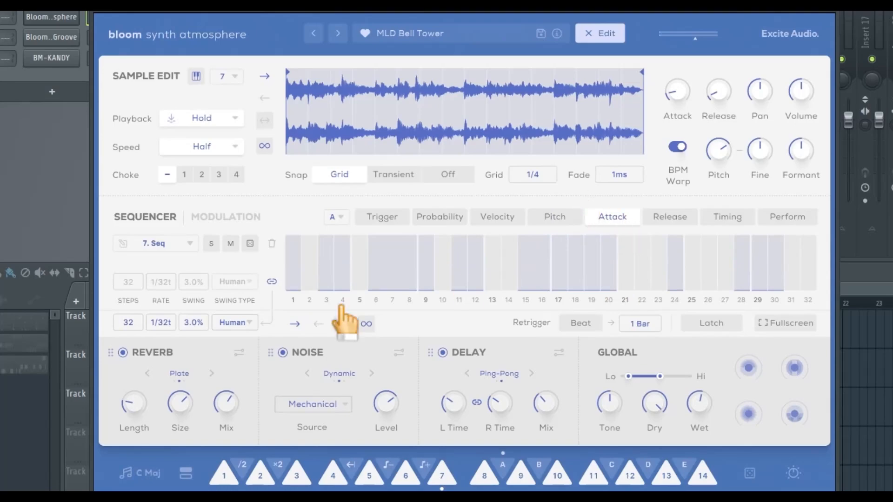
mouse_move(293, 278)
left_mouse_down()
mouse_move(414, 288)
mouse_move(561, 270)
mouse_move(587, 280)
mouse_move(583, 265)
left_mouse_up()
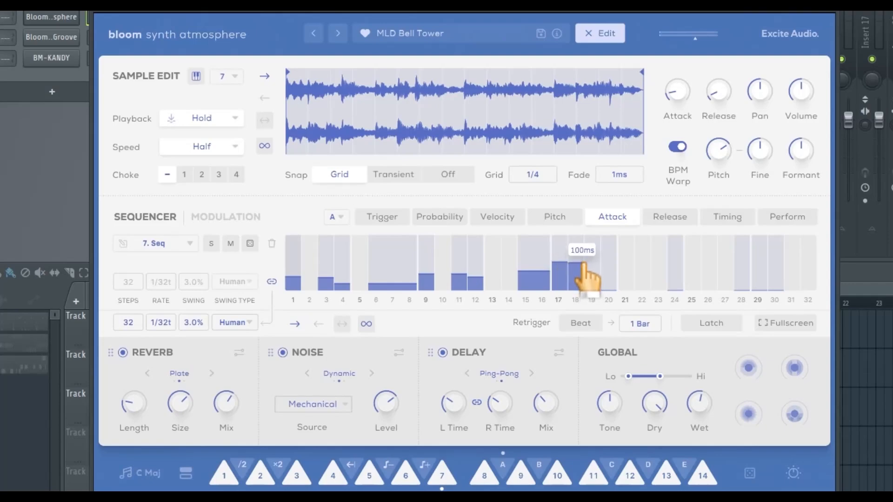
left_click_drag(582, 264, 583, 266)
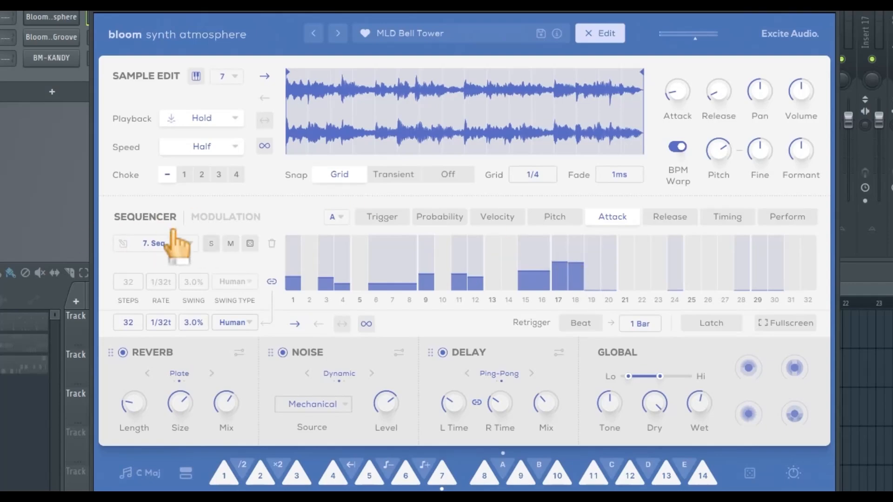
- Draw varied release values on sequence 7's steps between 2 and 19, and early and late timing offsets across its active steps
left_click(658, 220)
mouse_move(307, 269)
left_mouse_down()
mouse_move(420, 287)
mouse_move(538, 279)
mouse_move(595, 289)
left_mouse_up()
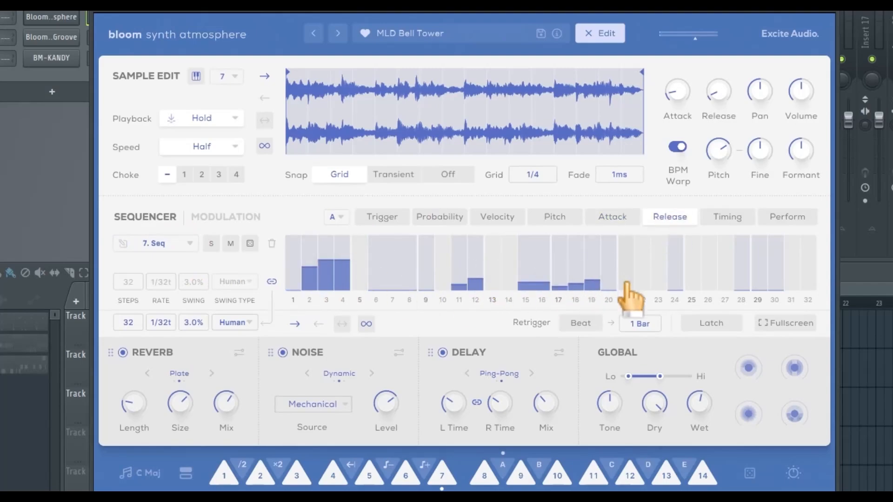
left_click(729, 218)
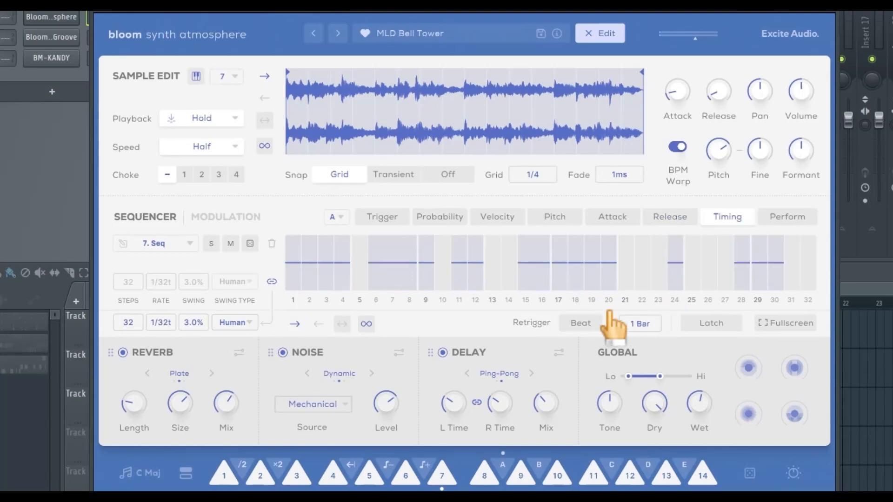
mouse_move(310, 268)
left_mouse_down()
mouse_move(439, 267)
mouse_move(542, 291)
mouse_move(568, 267)
mouse_move(636, 311)
mouse_move(763, 286)
mouse_move(818, 285)
mouse_move(609, 244)
left_mouse_up()
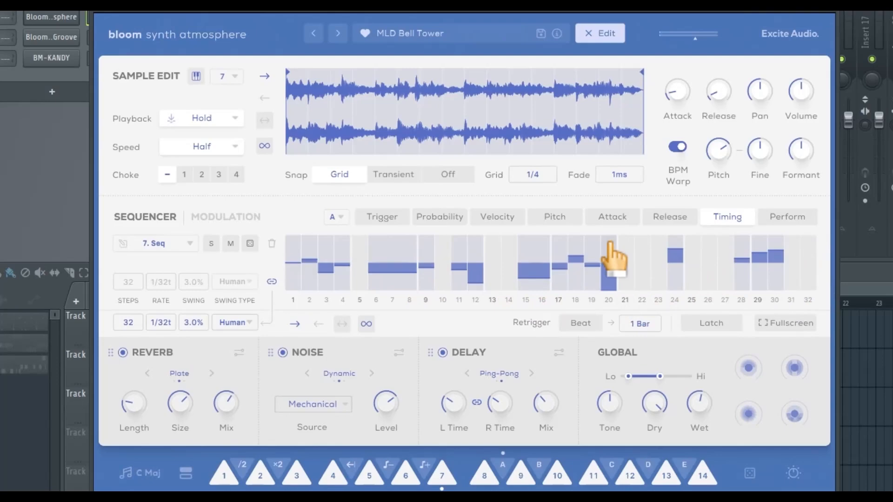
- Try the Flam performance option on step 1, reset it to none and browse the options for the long trigger at step 6
left_click(773, 218)
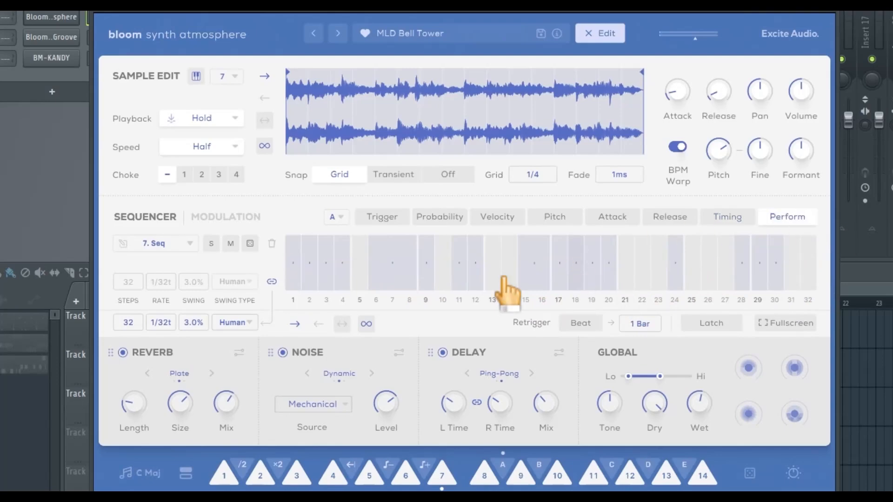
left_click(303, 265)
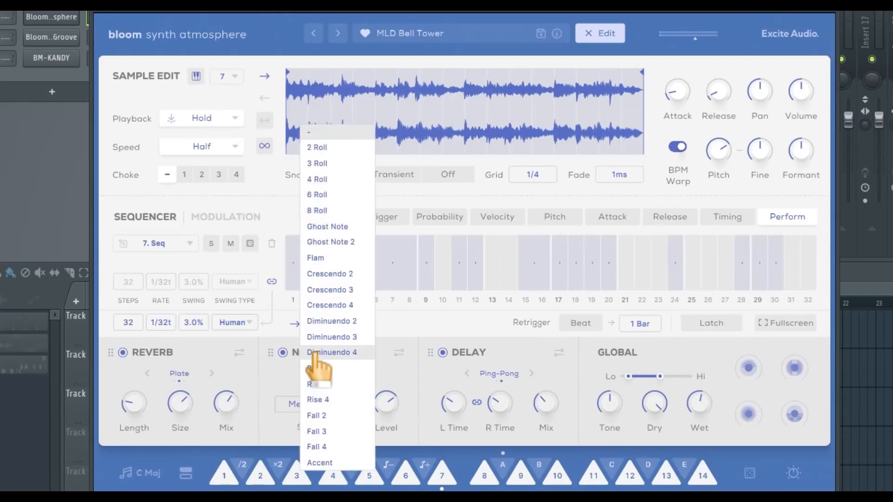
left_click(325, 258)
left_click(296, 265)
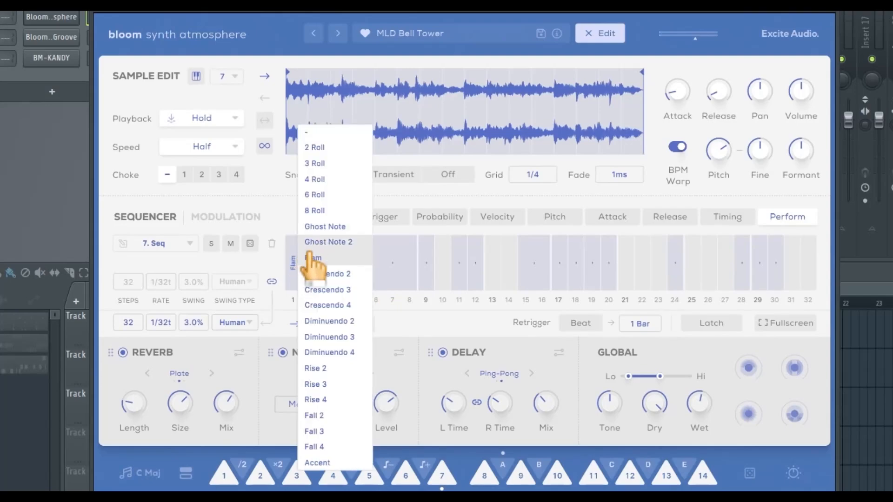
left_click(328, 134)
left_click(379, 269)
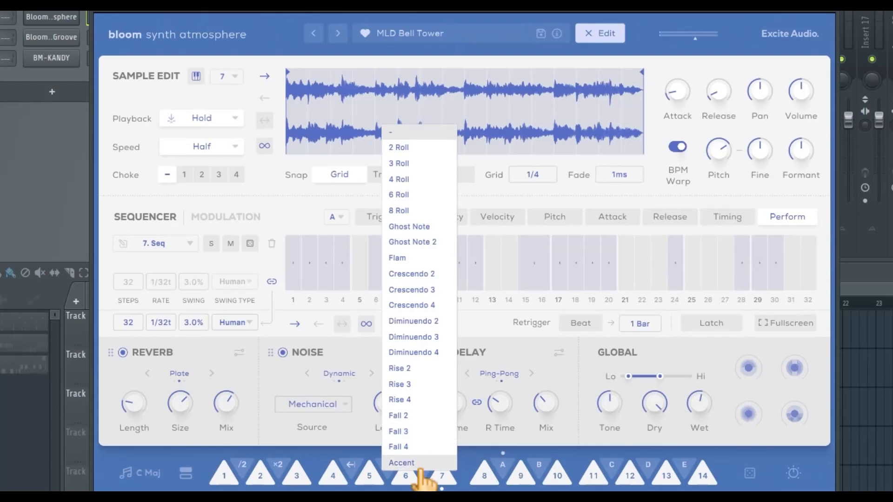
left_click(500, 354)
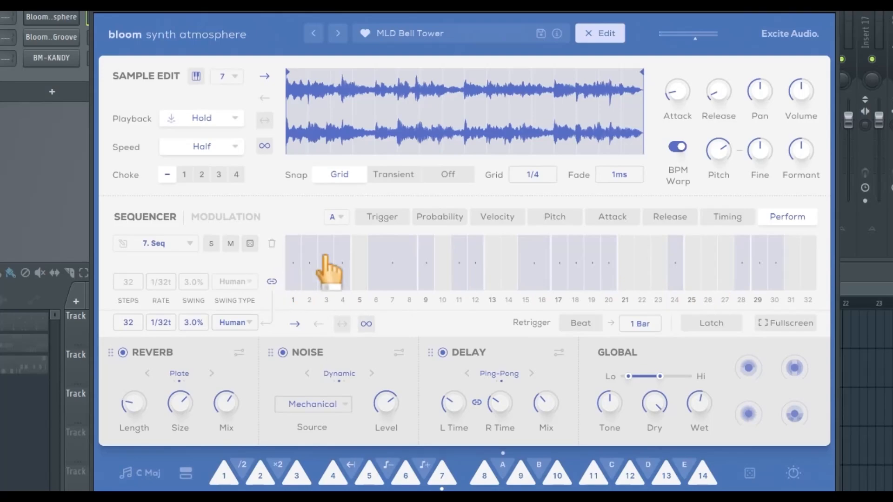
- Review the trigger, probability and velocity lanes, and set the sequencer to backward playback with Beat retrigger and Latch enabled
left_click(369, 217)
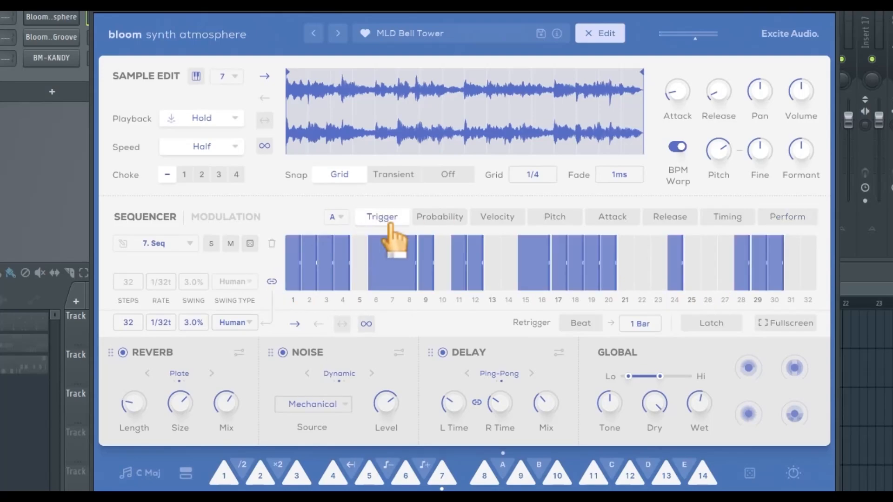
left_click(420, 217)
left_click(507, 218)
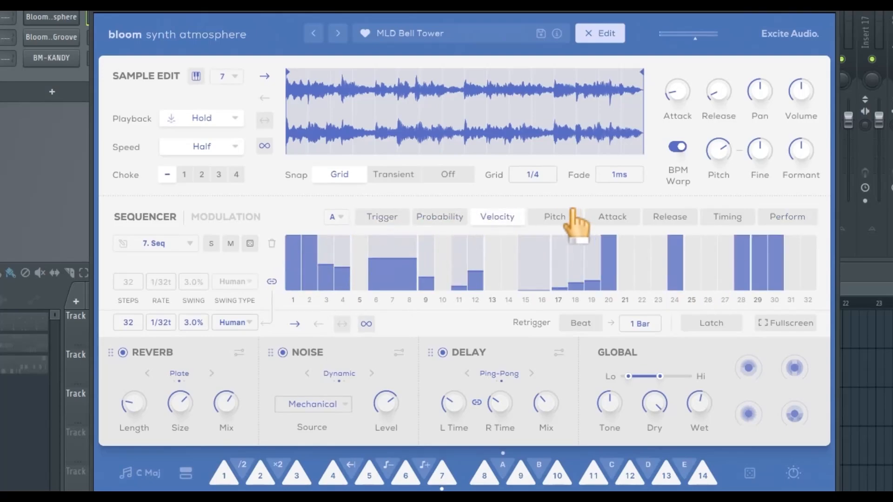
left_click(318, 324)
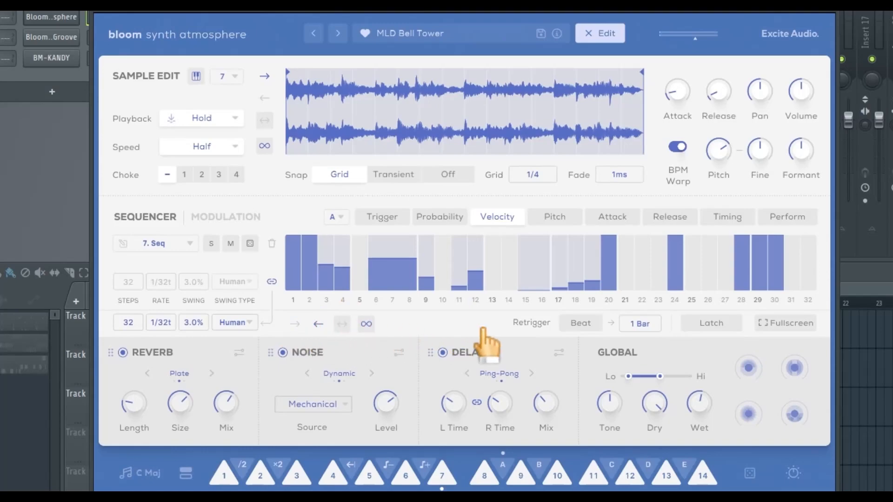
left_click(597, 323)
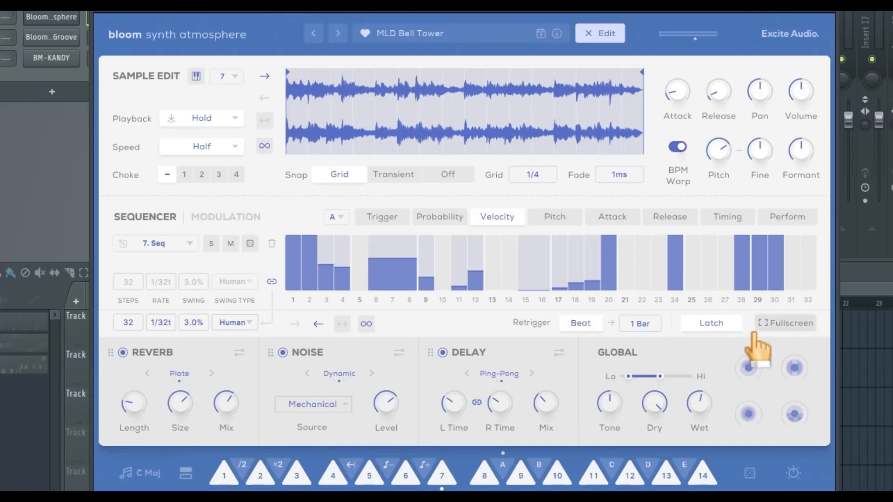
- Expand the sequencer to fullscreen and draw triggers on steps 1 to 23 of the fifth sequence
left_click(768, 325)
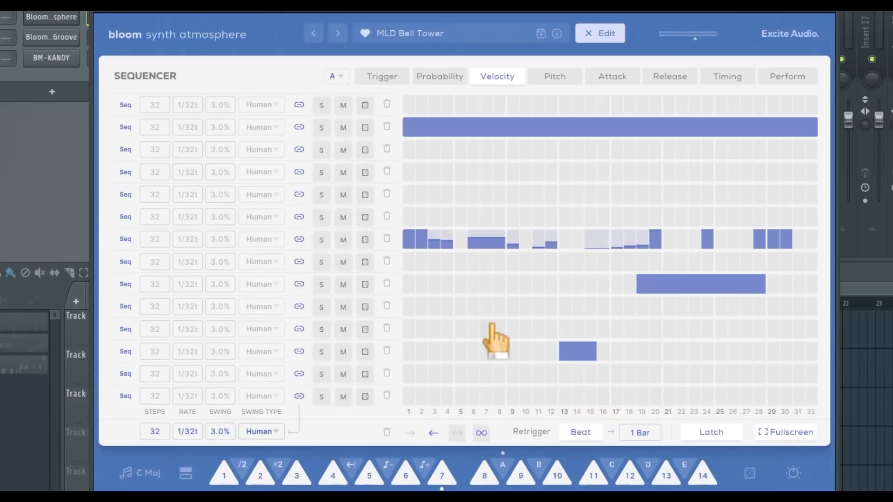
left_click(343, 85)
left_click(338, 87)
left_click(382, 80)
left_click_drag(410, 194, 702, 214)
- Examine the probability, velocity, pitch, attack and release lanes of all sequences in the fullscreen sequencer
left_click(435, 77)
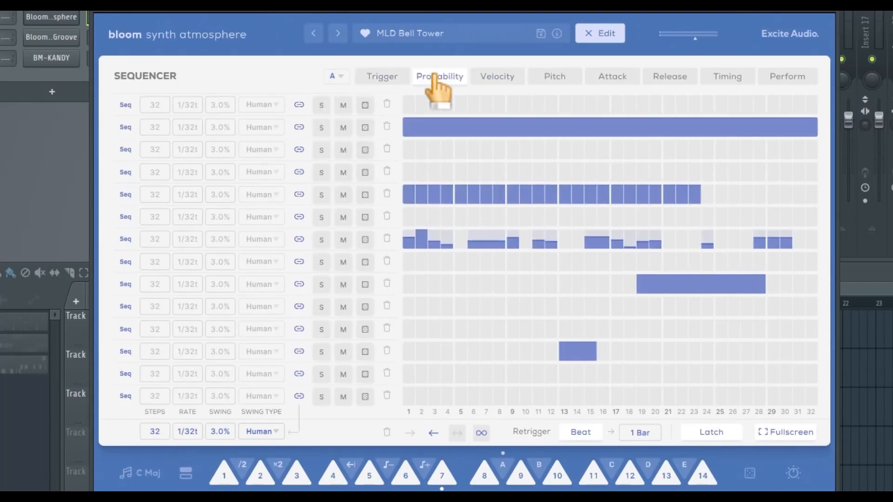
left_click(515, 77)
left_click(558, 78)
left_click(614, 78)
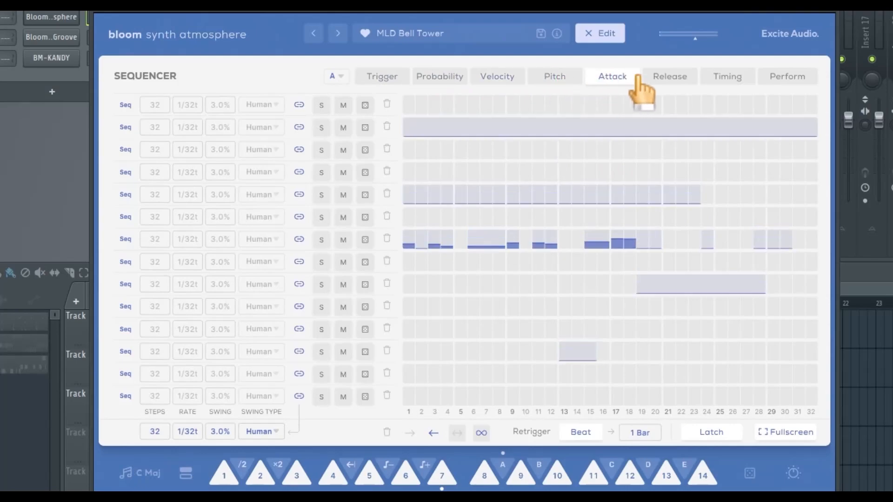
left_click(672, 78)
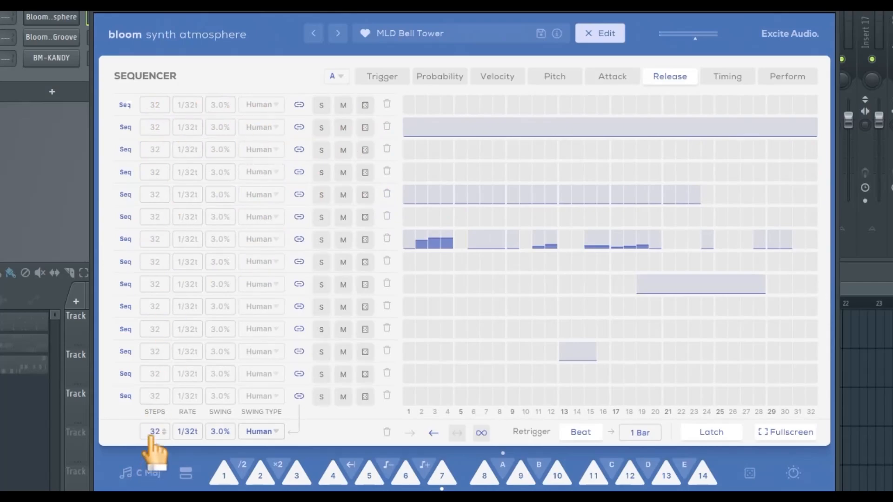
- Unlink sequence 14 from the global settings and give it 24 steps, a 1/32 rate, 23.0% swing and the Vintage swing type
left_click_drag(154, 433, 149, 389)
left_click(299, 396)
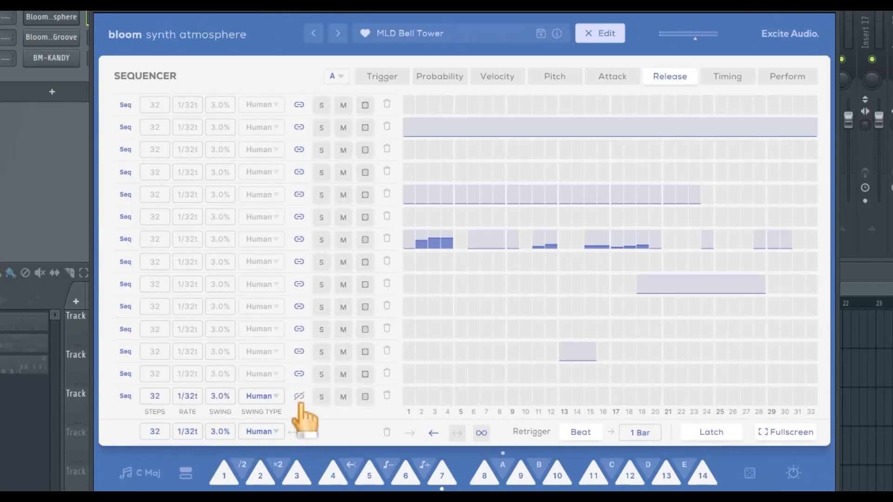
left_click_drag(154, 405, 172, 448)
left_click_drag(191, 399, 218, 376)
left_click(260, 396)
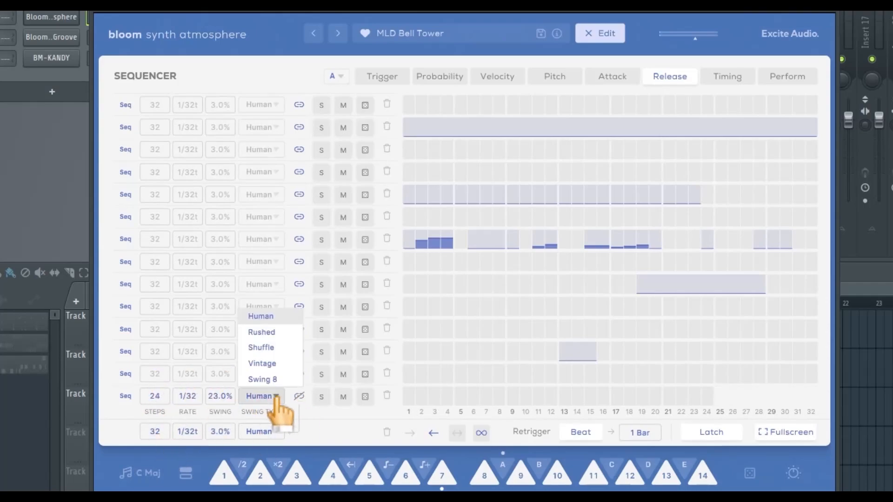
left_click(275, 363)
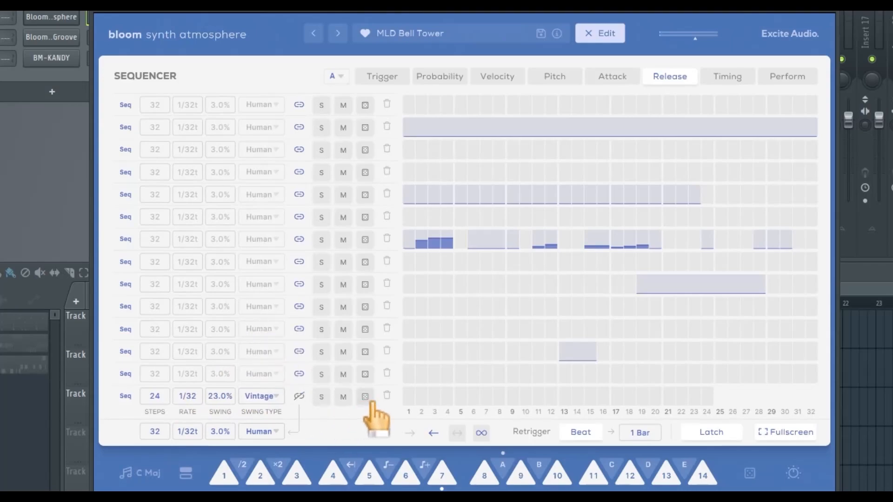
- Relink sequence 14 to the global settings and randomize the release lanes of sequences 12, 9, 7 and 5
left_click(299, 397)
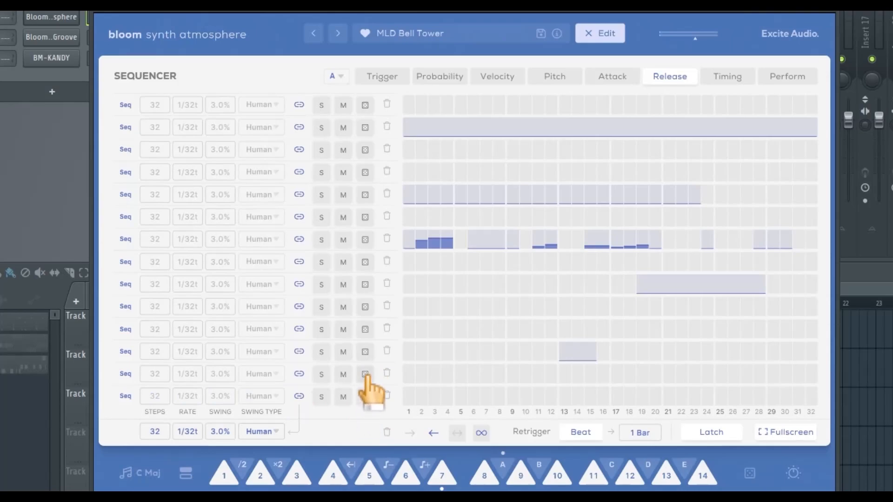
left_click(366, 353)
left_click(365, 285)
left_click(365, 240)
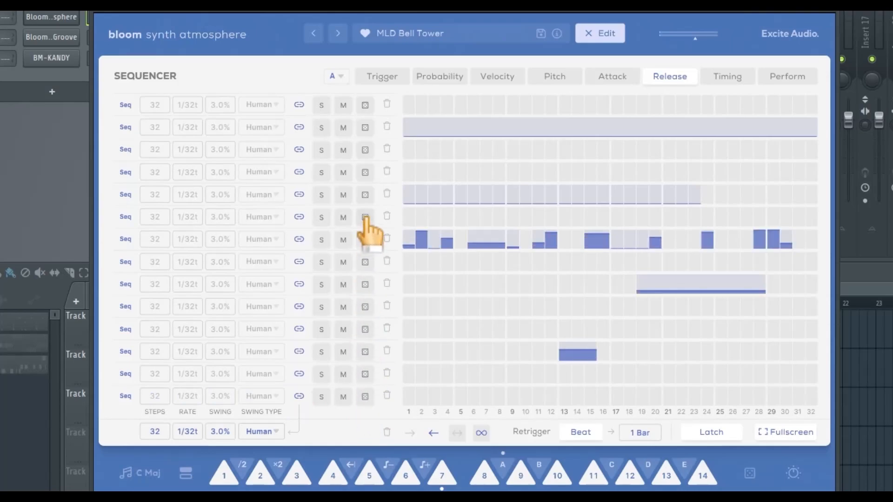
left_click(365, 195)
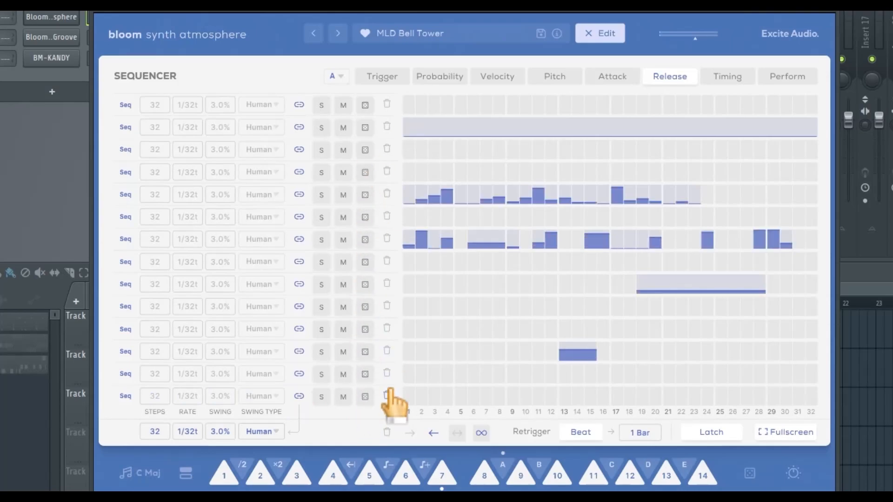
- Clear the release values of sequence 12 and leave the fullscreen sequencer
left_click(387, 351)
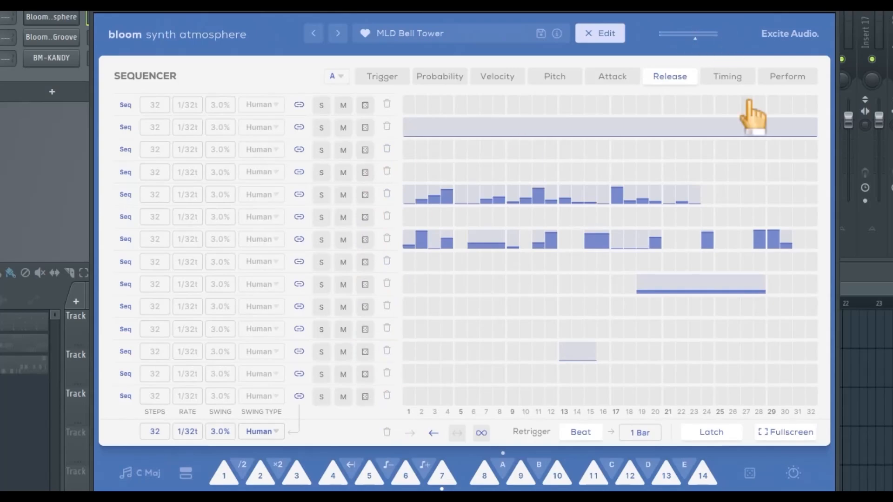
left_click(796, 434)
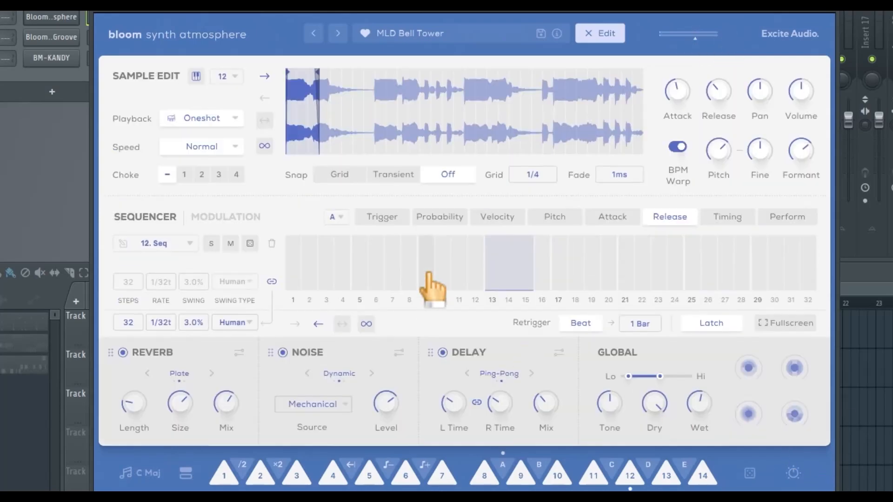
- Show the modulation section and load the Basic Tri, Duck and Minor presets in turn for the pitch curve
left_click(205, 218)
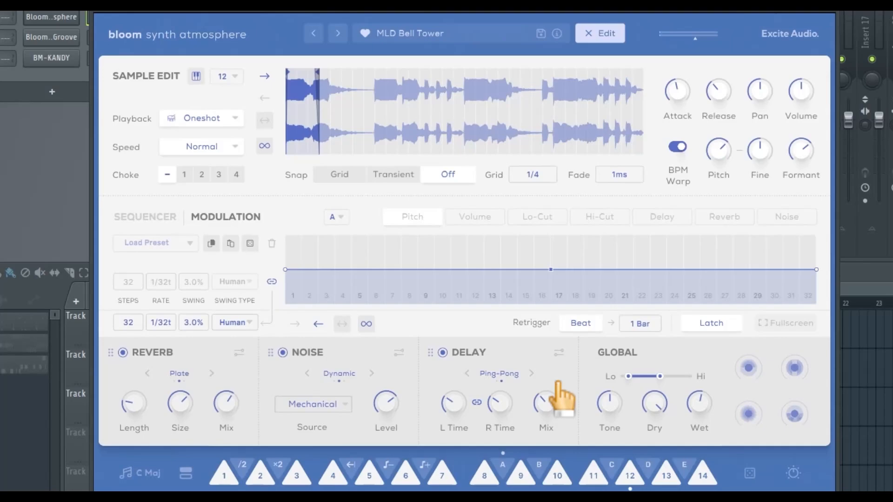
left_click(181, 243)
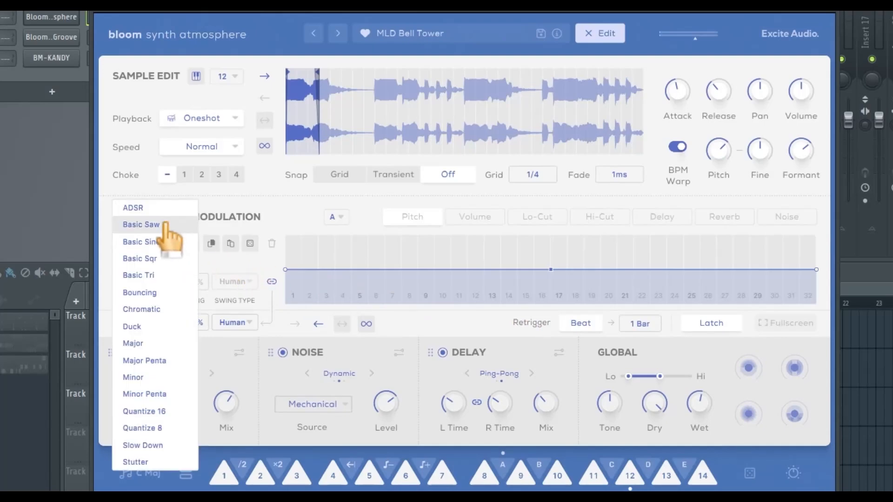
left_click(162, 275)
left_click(192, 249)
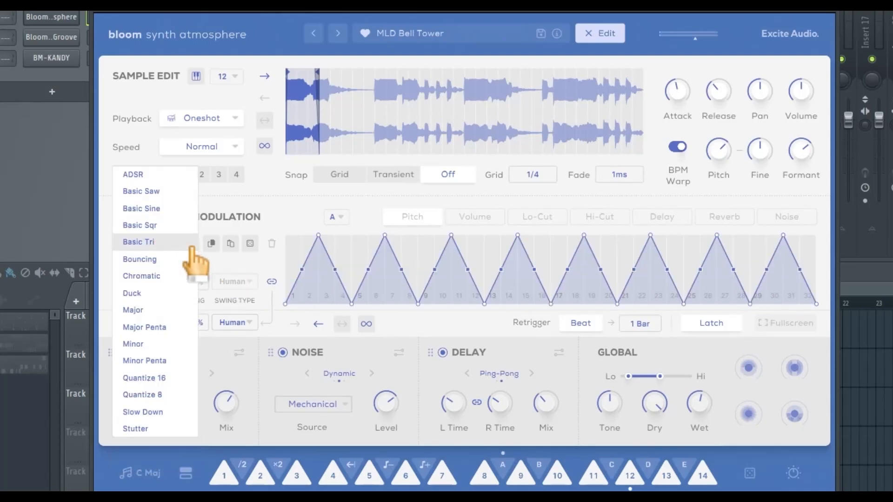
left_click(153, 293)
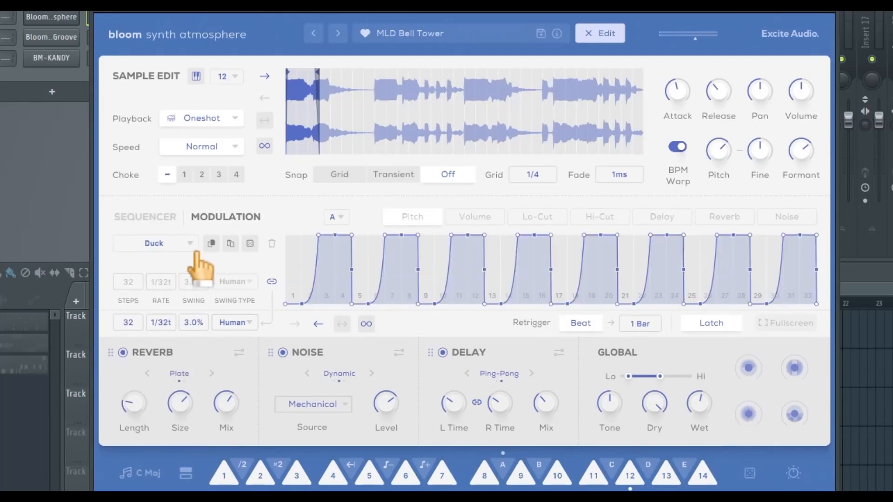
left_click(193, 248)
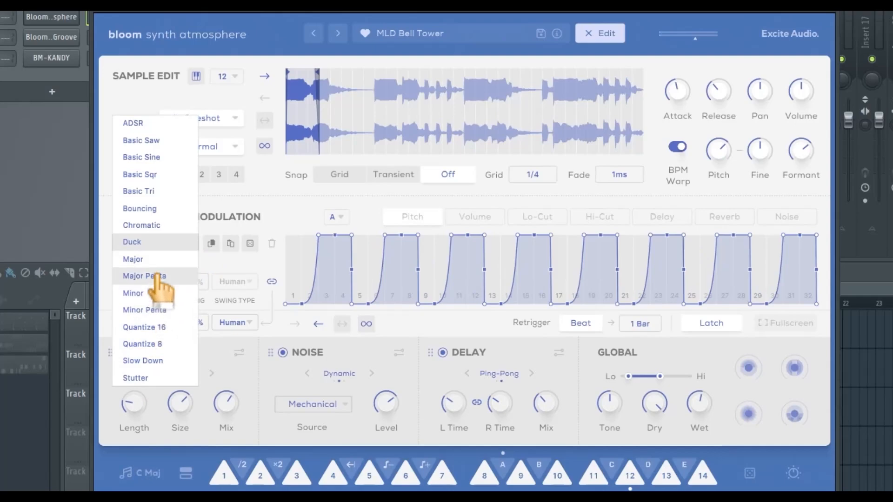
left_click(154, 294)
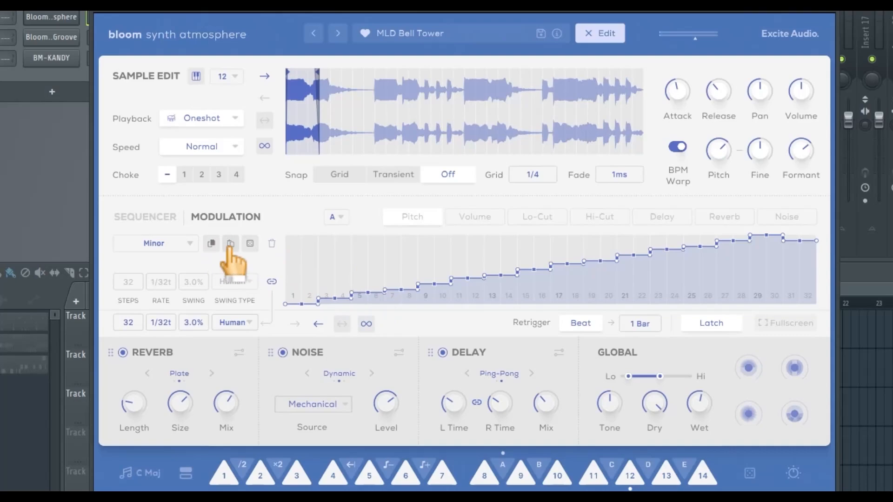
- Randomize the pitch modulation curve and clear it again
left_click(249, 243)
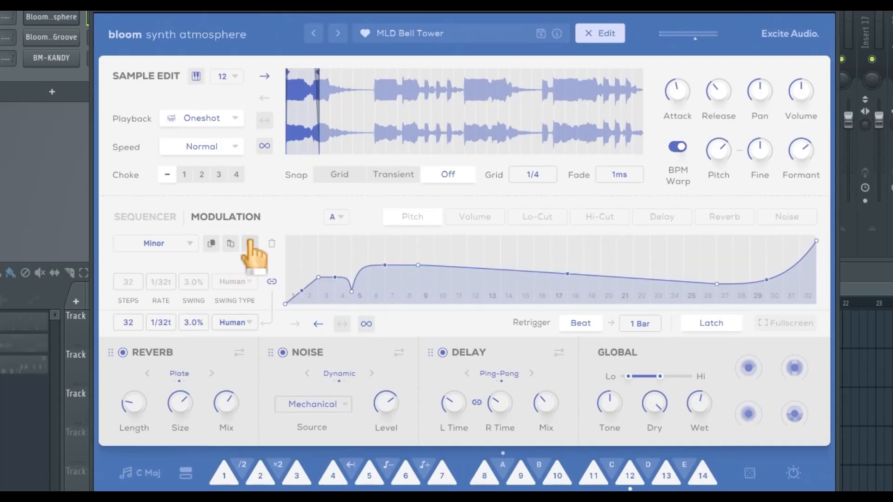
left_click(272, 243)
- Shape a custom pitch modulation curve with added points, and replace it with a randomized one
left_click(306, 268)
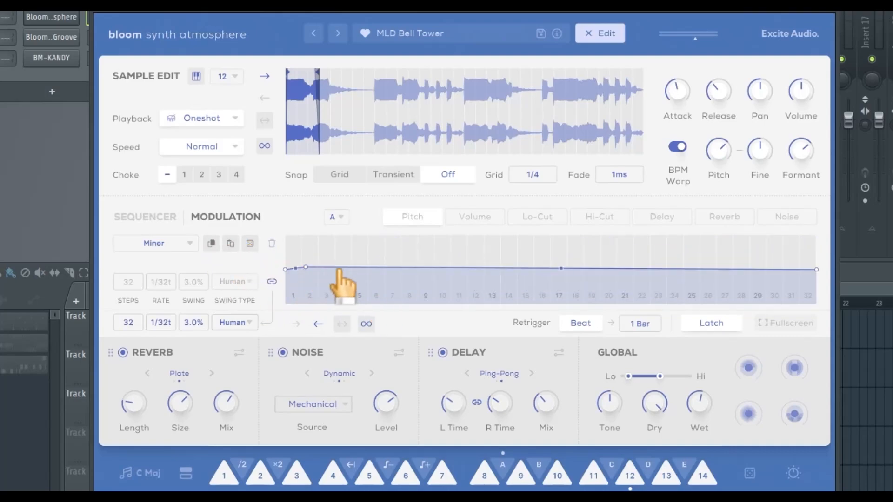
mouse_move(341, 272)
left_mouse_down()
mouse_move(403, 300)
mouse_move(483, 294)
mouse_move(513, 241)
left_mouse_up()
left_click_drag(665, 256, 643, 279)
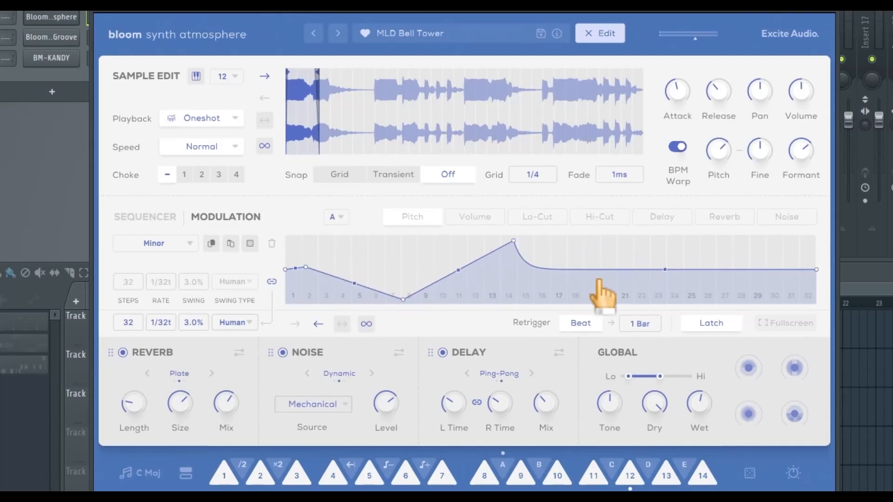
left_click(250, 243)
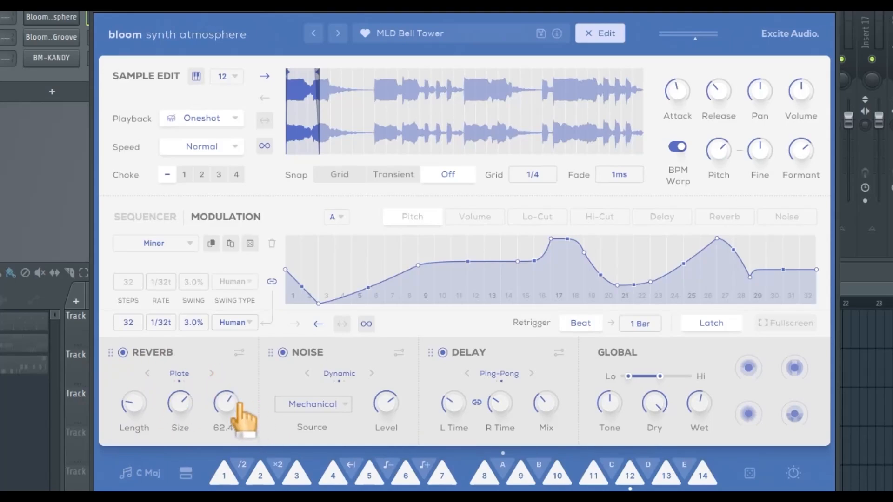
- Switch the reverb to Spring and lower its high cut to about 10.8 kHz in the detailed reverb settings
left_click(147, 373)
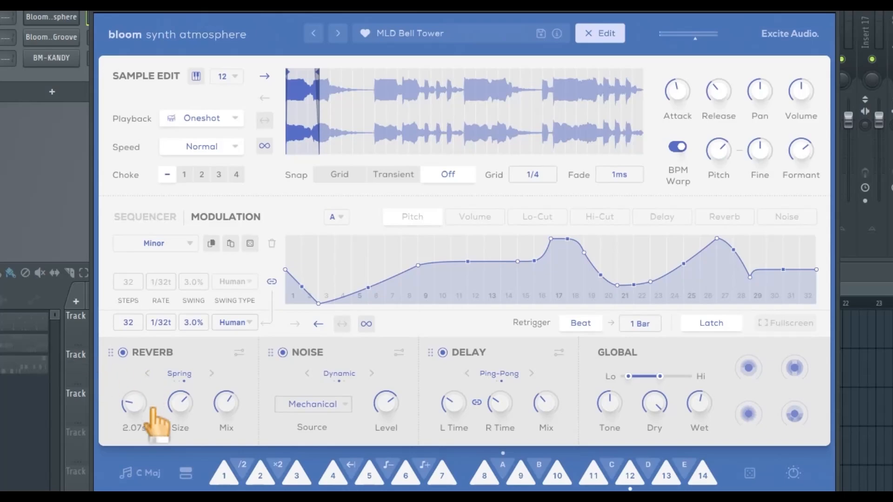
left_click(239, 353)
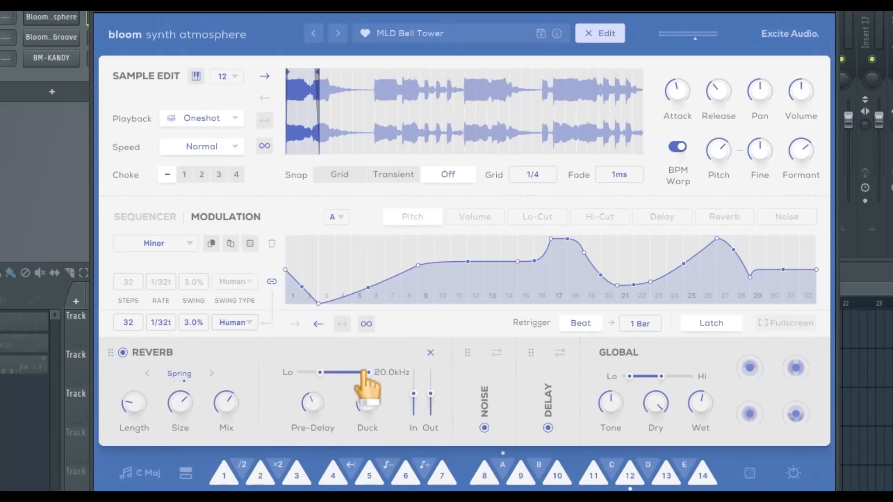
left_click_drag(320, 373, 353, 373)
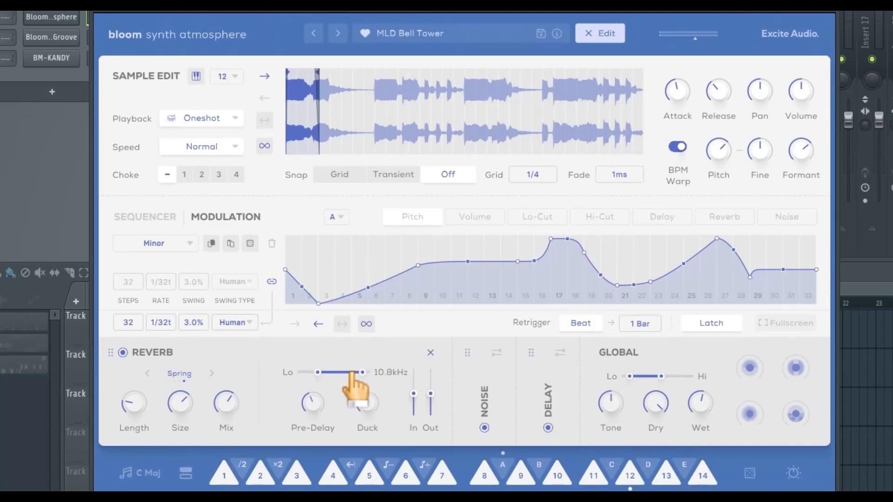
left_click(430, 353)
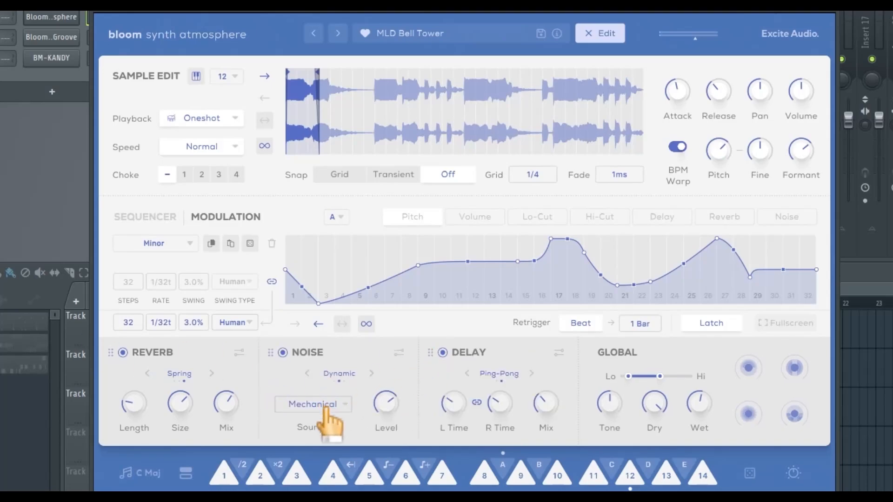
- Browse the noise sources, set the noise effect to Constant mode and review its envelope settings
left_click(345, 406)
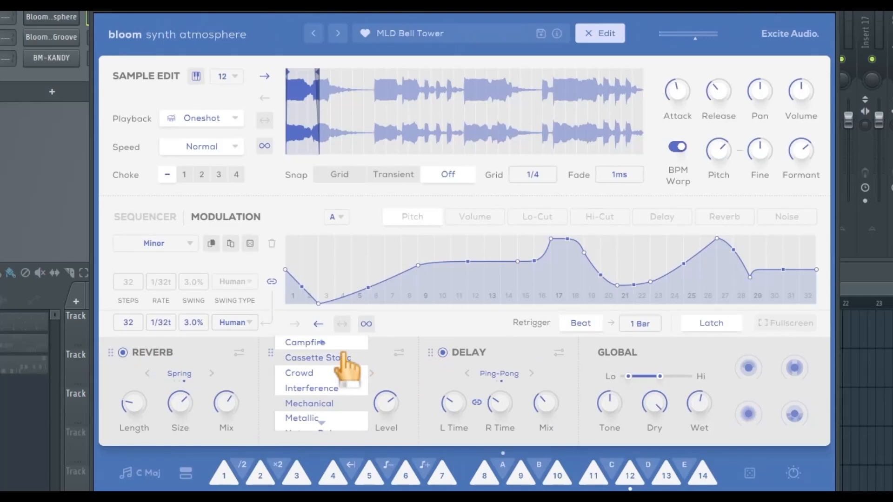
scroll(347, 370, "up", 2)
scroll(342, 410, "down", 6)
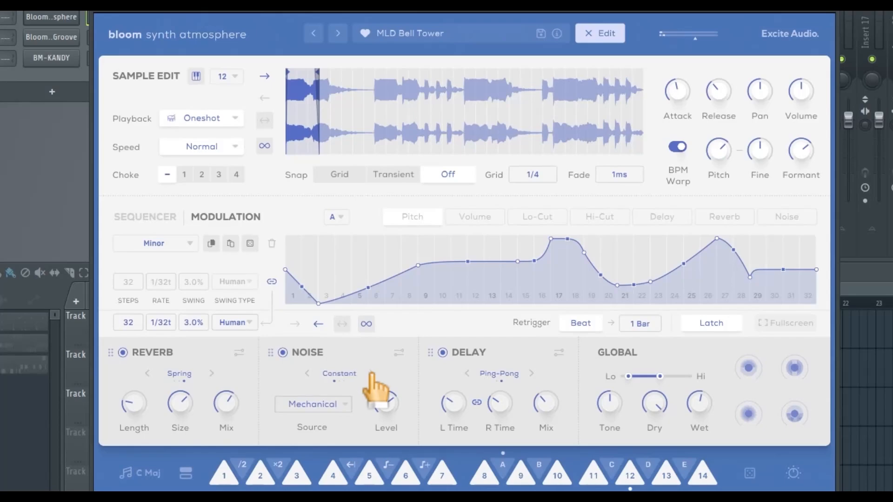
left_click(397, 354)
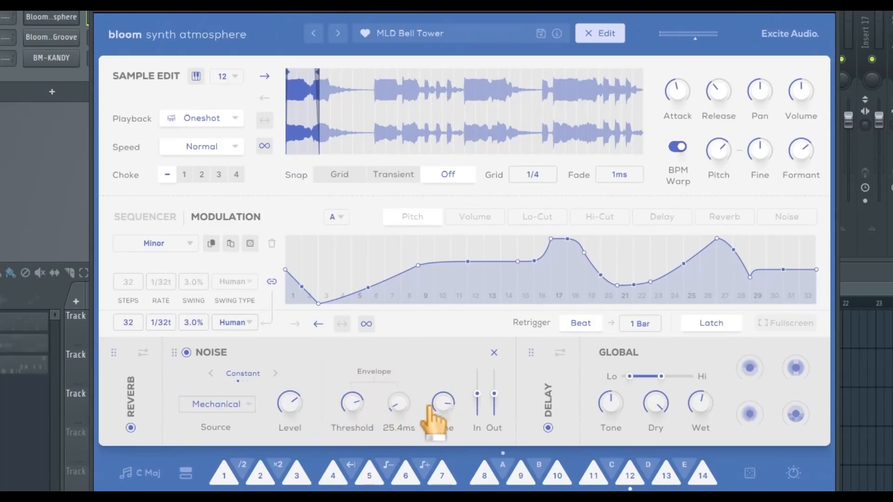
left_click(495, 353)
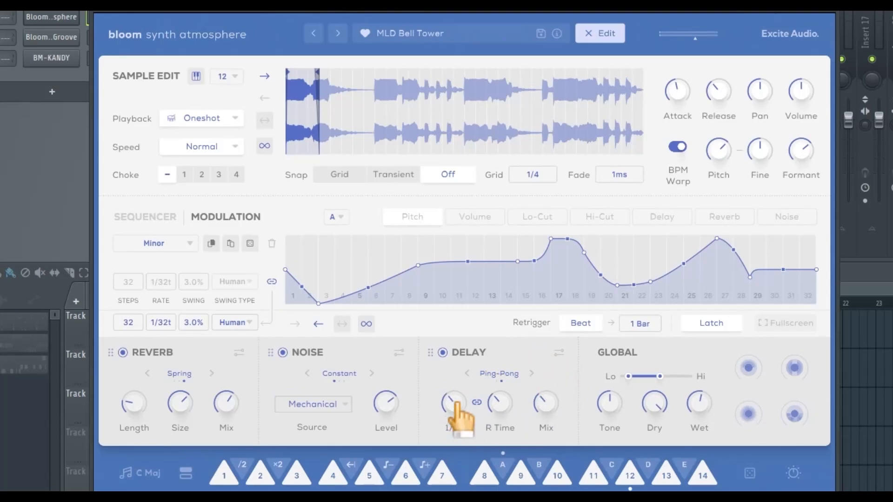
- Switch the delay to Stereo with unlinked left and right times, and raise its mix slightly
left_click(477, 403)
scroll(448, 404, "down", 3)
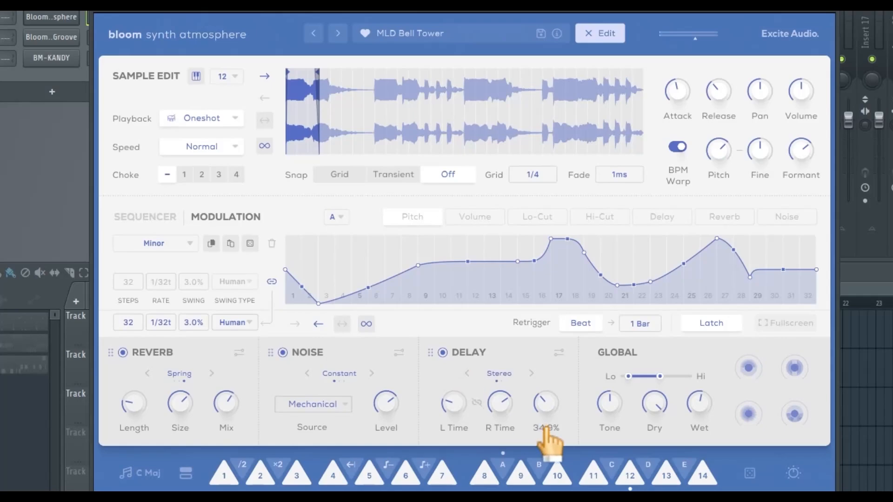
left_click_drag(545, 409, 545, 359)
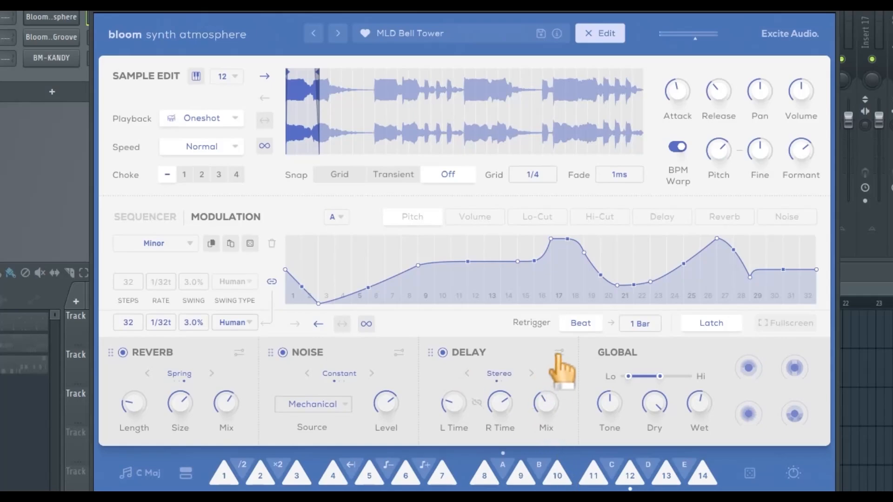
- Review the delay's detailed filter, feedback, sync time and duck settings
left_click(559, 353)
mouse_move(422, 395)
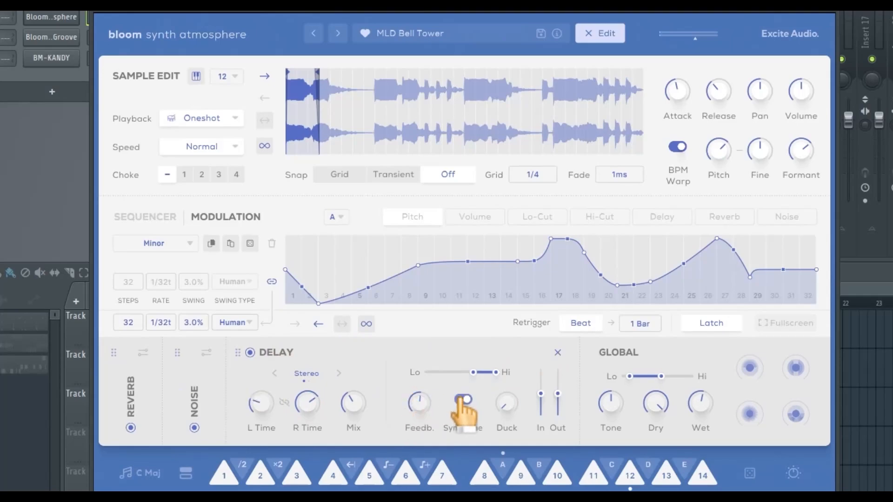
left_click_drag(503, 403, 494, 431)
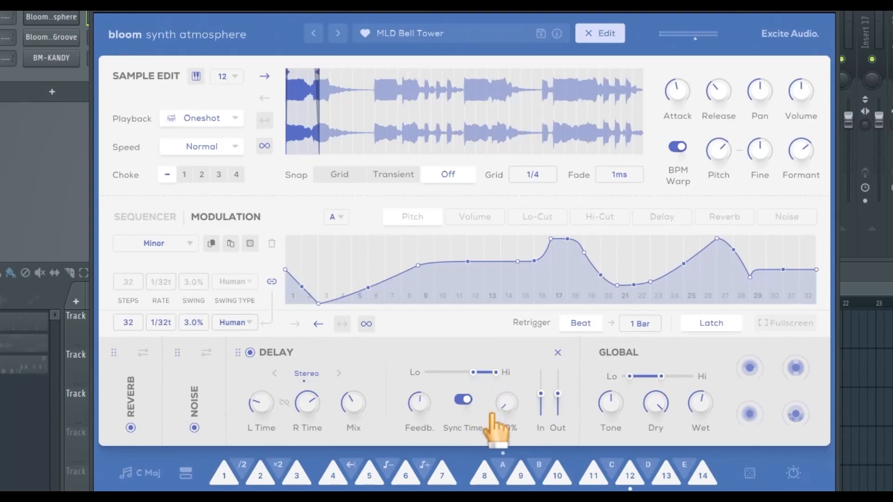
left_click(557, 353)
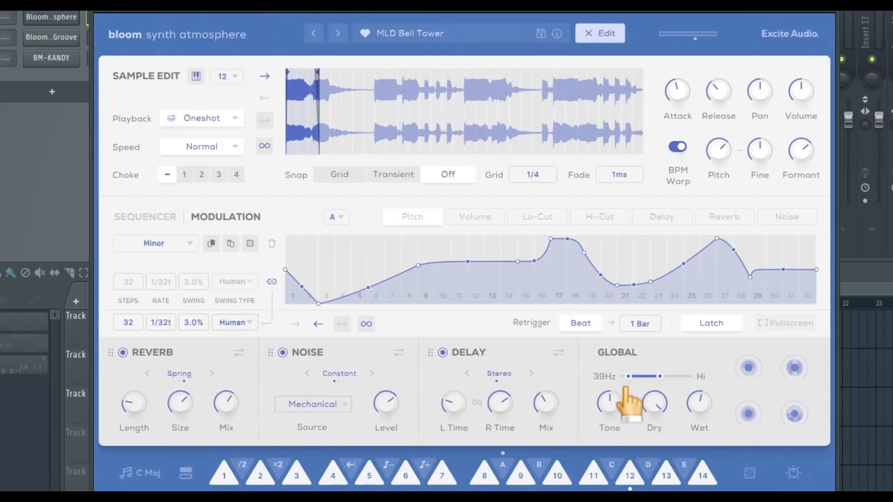
- Widen the global filter range with a higher high cut and a slightly lower low cut, and review the tone, dry and wet controls
mouse_move(660, 376)
left_click_drag(660, 376, 655, 375)
left_click_drag(628, 376, 626, 376)
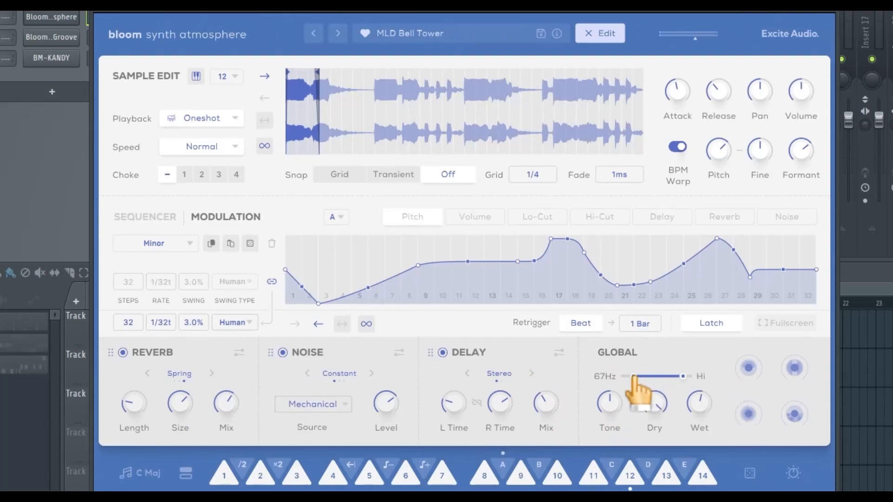
mouse_move(661, 396)
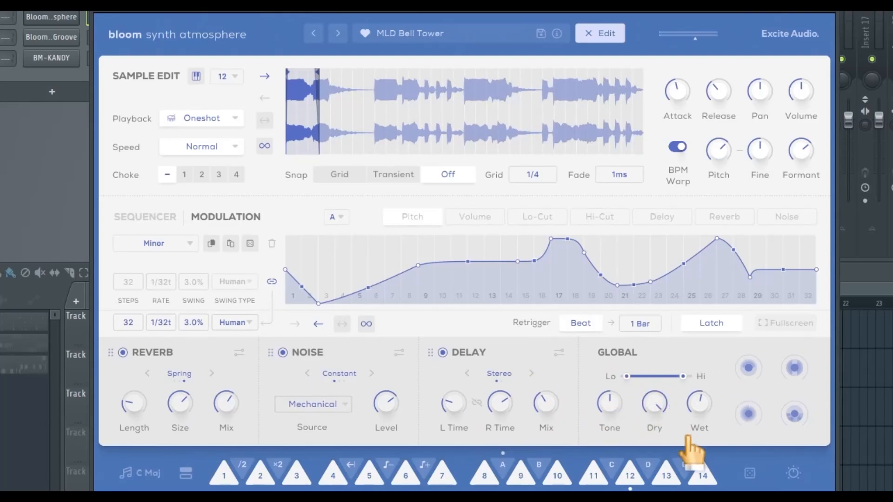
mouse_move(680, 417)
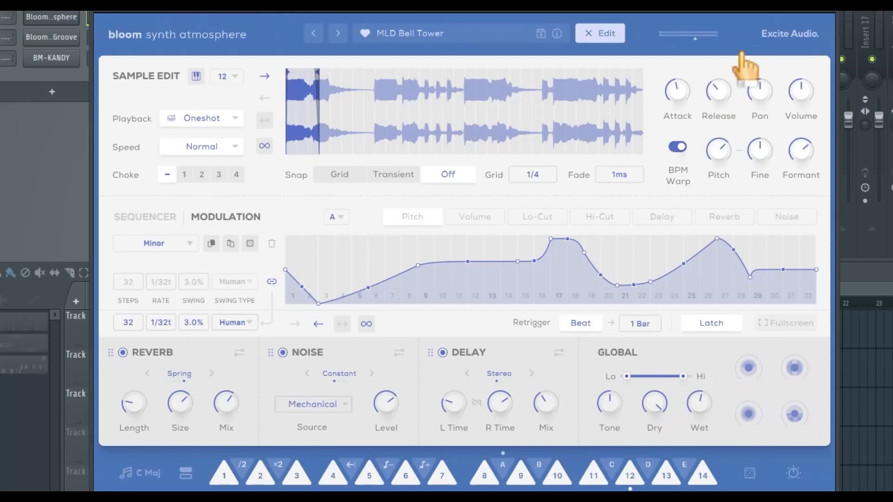
- Compare the edit view with the main macro view, finishing on the macro view
left_click(610, 37)
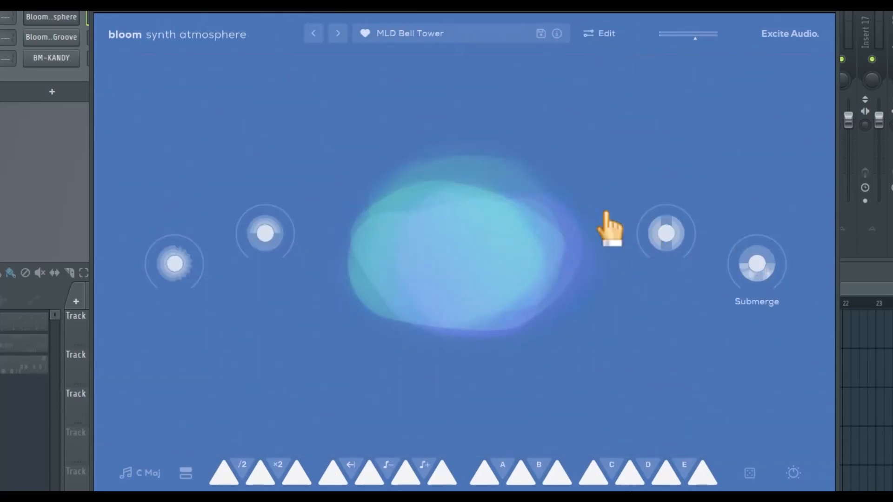
left_click(604, 35)
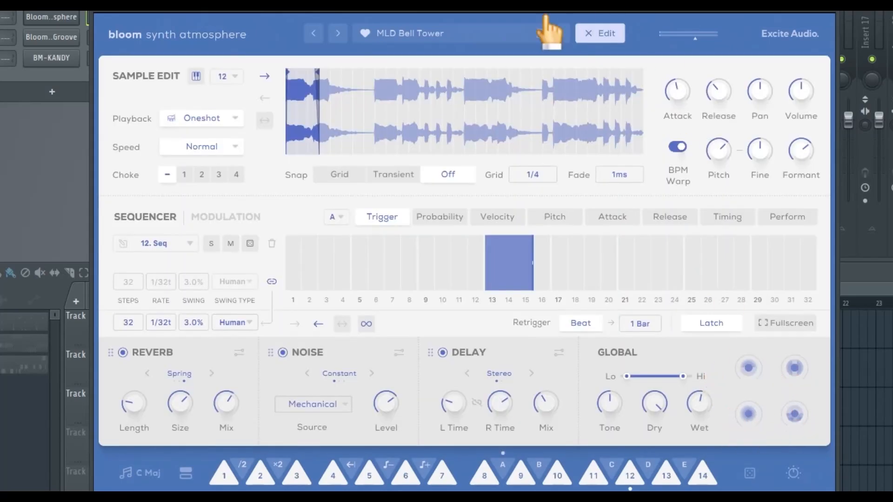
left_click(598, 34)
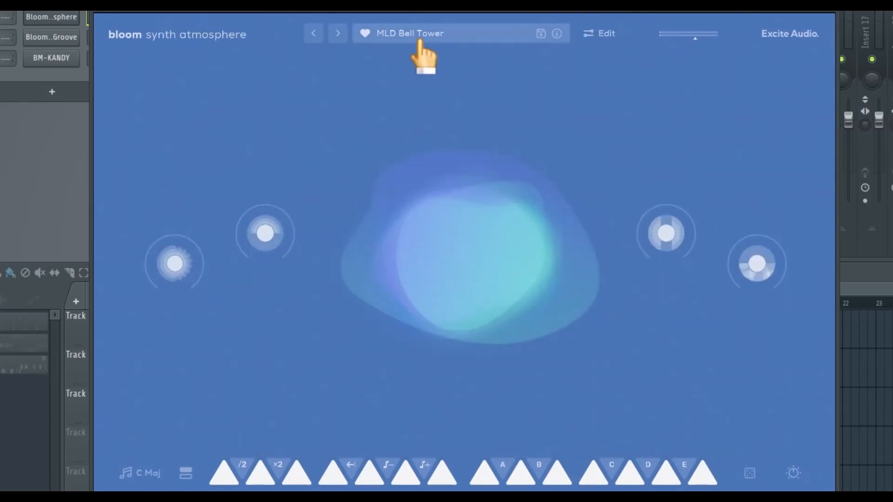
- Load the MLD Chroma preset from the preset browser
left_click(421, 37)
left_click(489, 116)
left_click(748, 123)
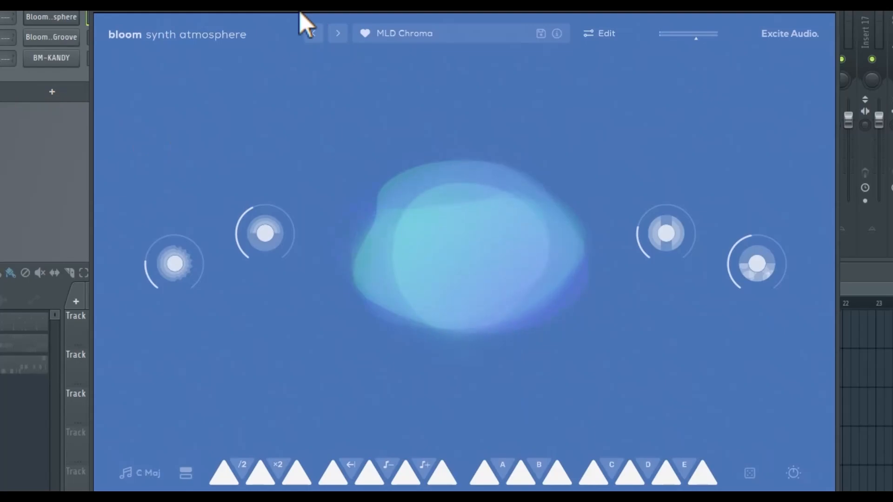
- Check the Bloom Bass Groove window and the channel rack's patterns, and return to the Bloom Synth Atmosphere window
left_click(54, 36)
left_click_drag(316, 60, 311, 42)
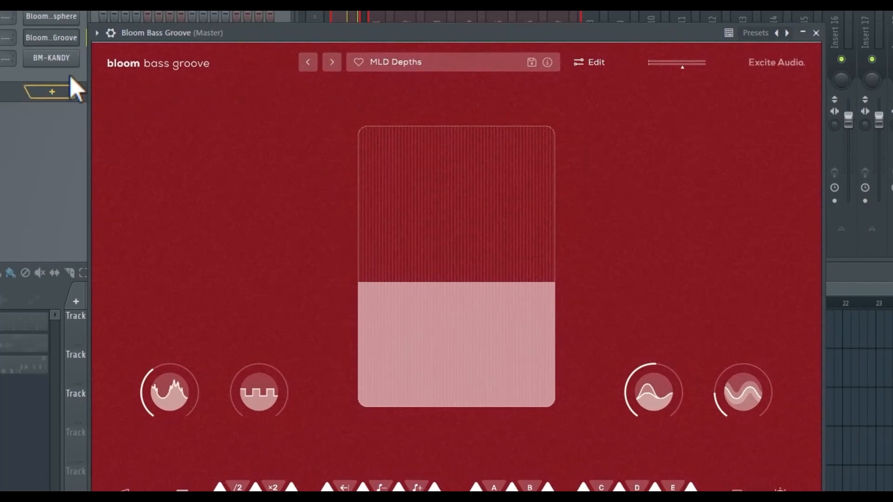
left_click(63, 36)
left_click(60, 19)
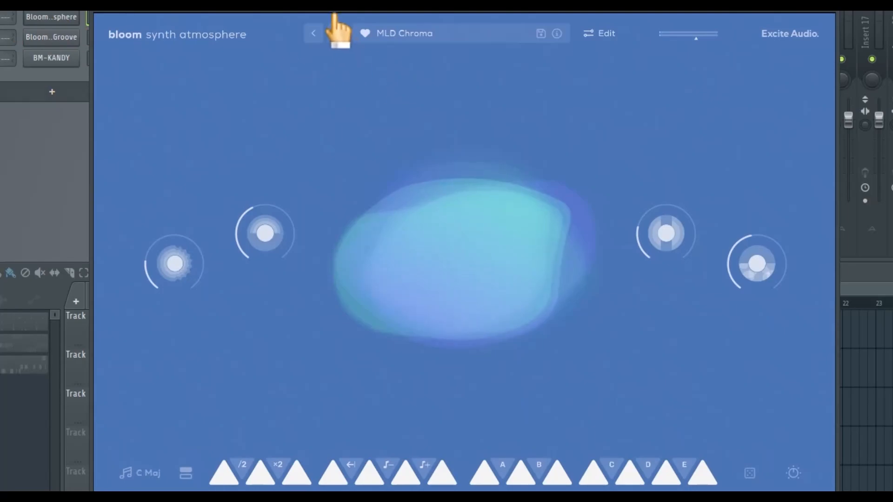
left_click_drag(331, 10, 327, 13)
key("F6")
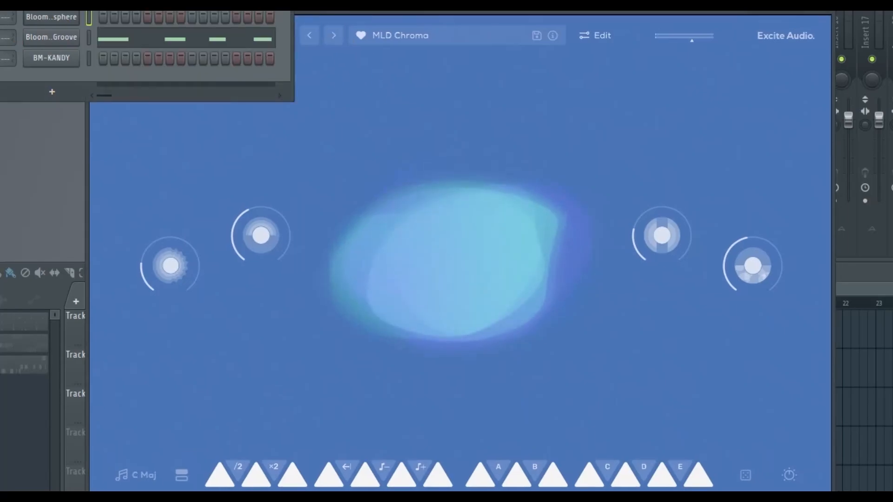
left_click(409, 40)
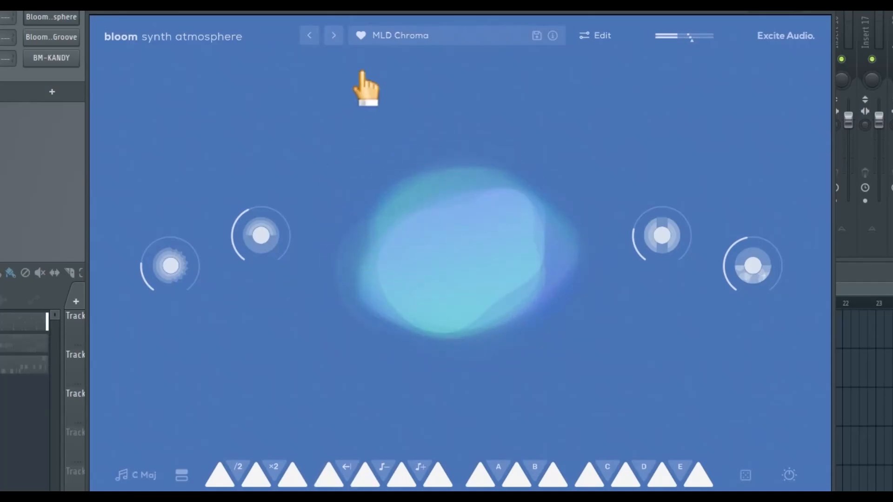
- Audition the successive melodic presets MLD Dew Drops, MLD Distances, MLD Drift, MLD Dusty Pad and MLD Emptiness
left_click(332, 37)
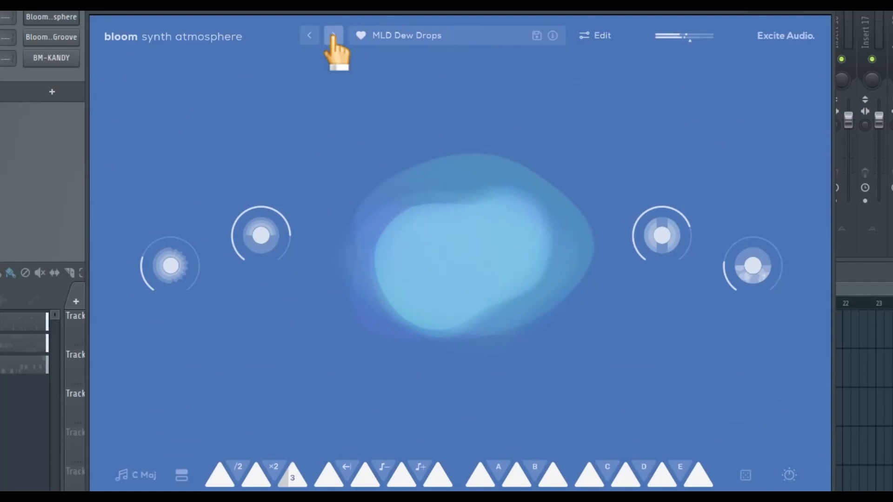
left_click(333, 35)
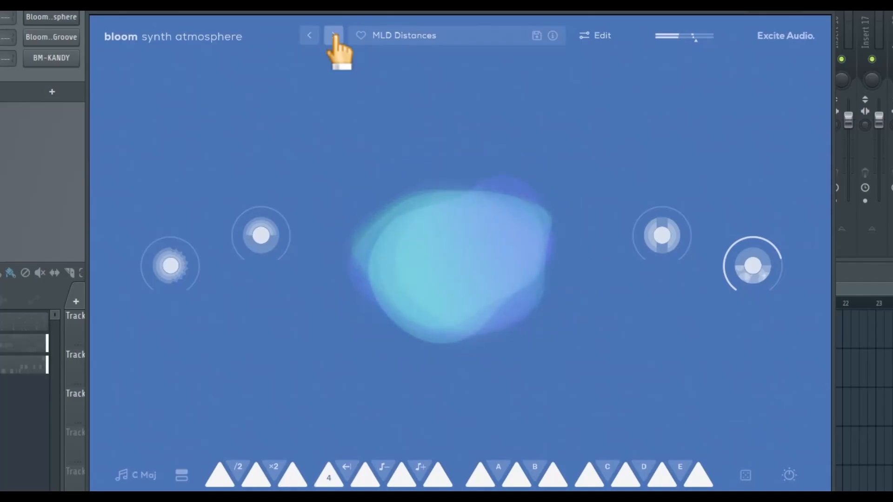
left_click(334, 36)
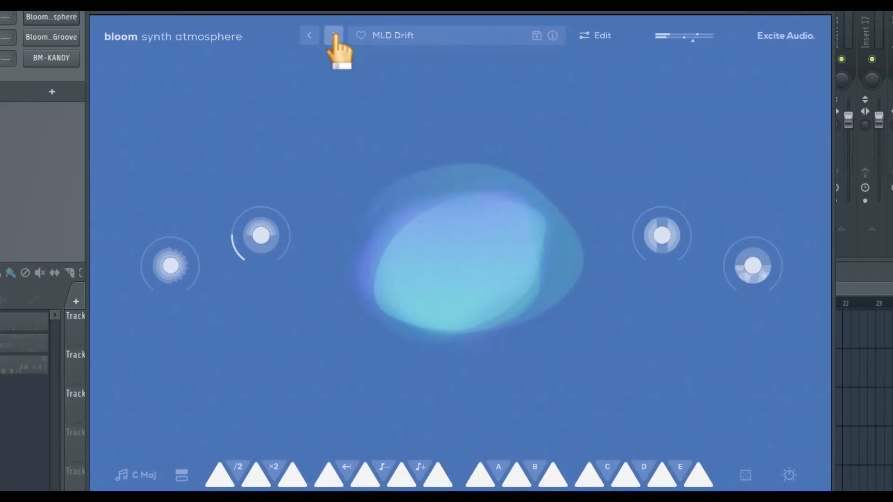
left_click(334, 36)
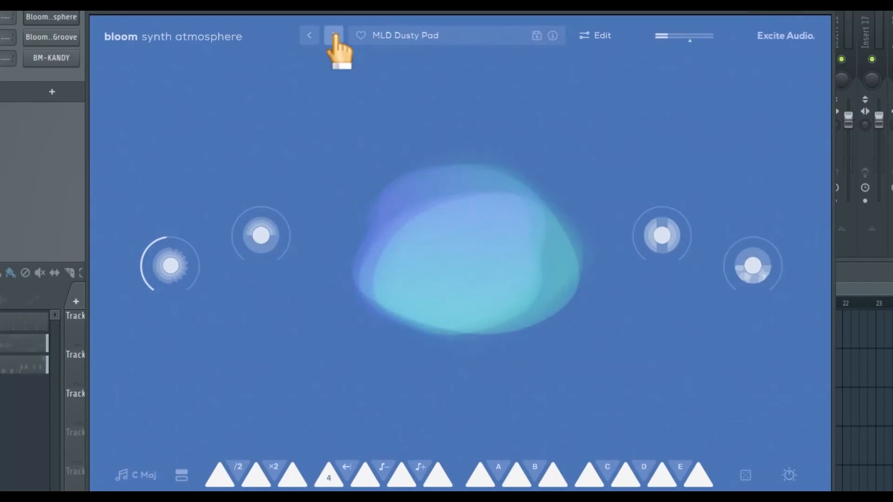
left_click(334, 36)
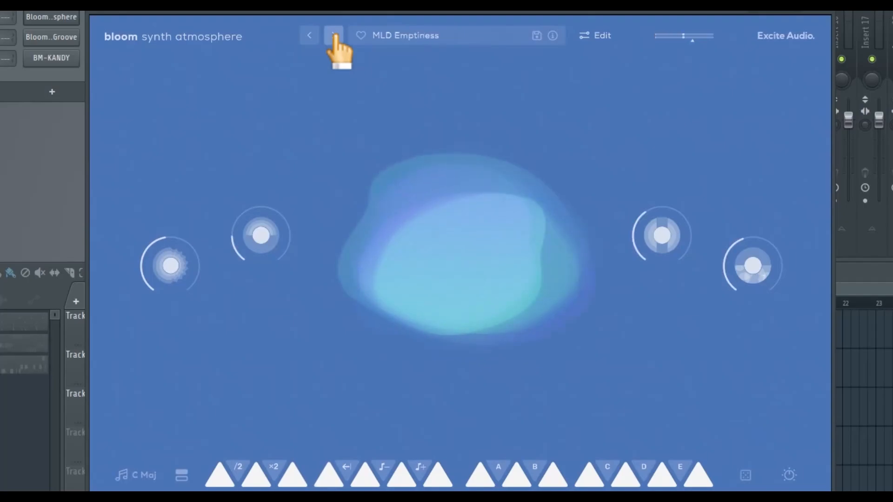
- Audition the TX Engine Running and TX Future City presets from the Textures category
left_click(470, 37)
left_click(349, 239)
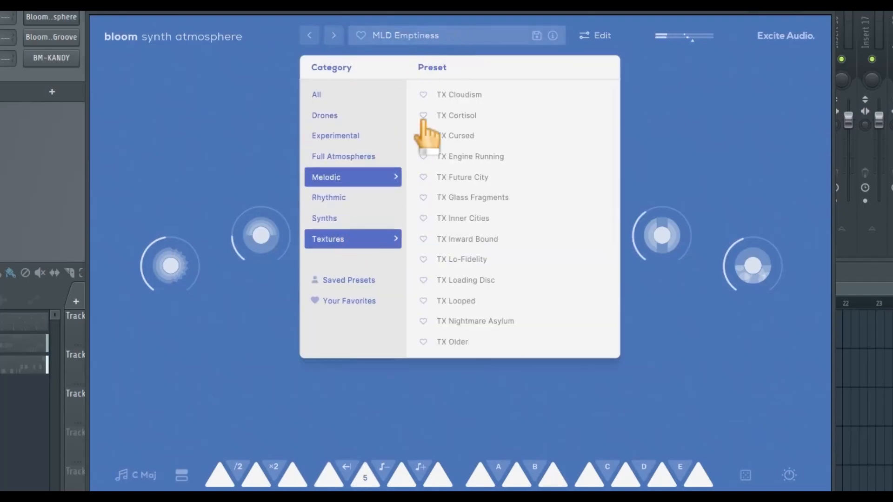
left_click(465, 157)
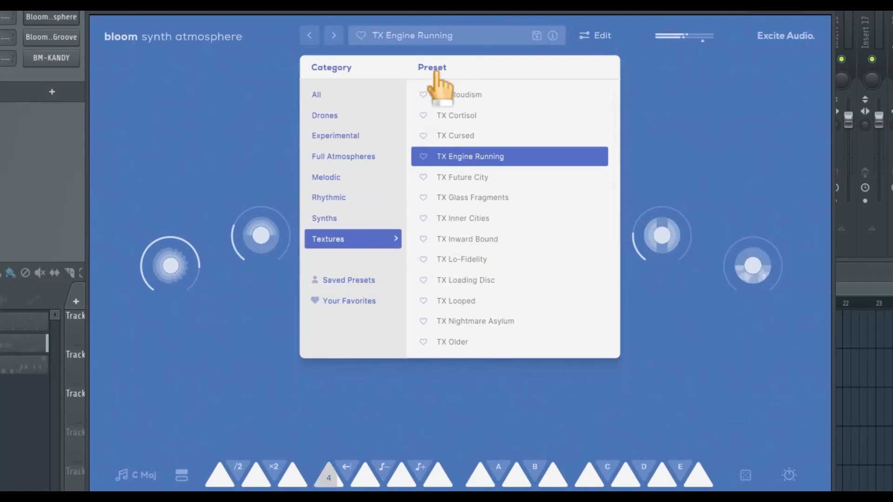
left_click(436, 72)
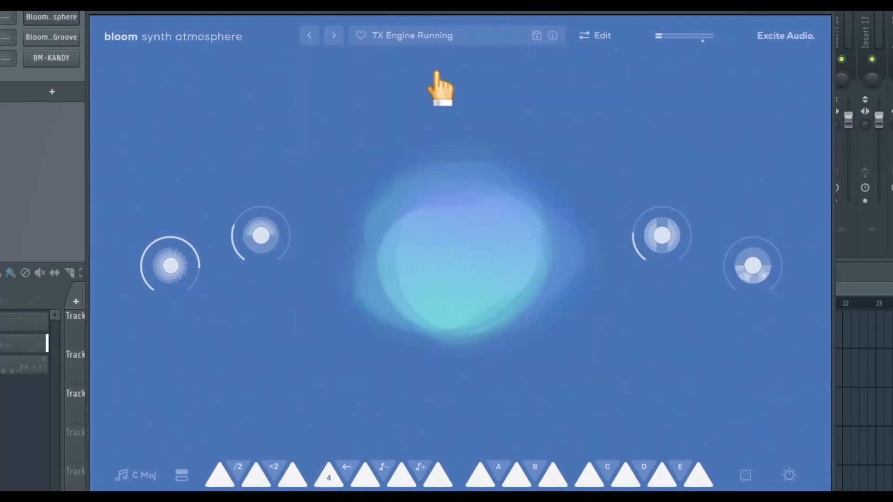
left_click(412, 37)
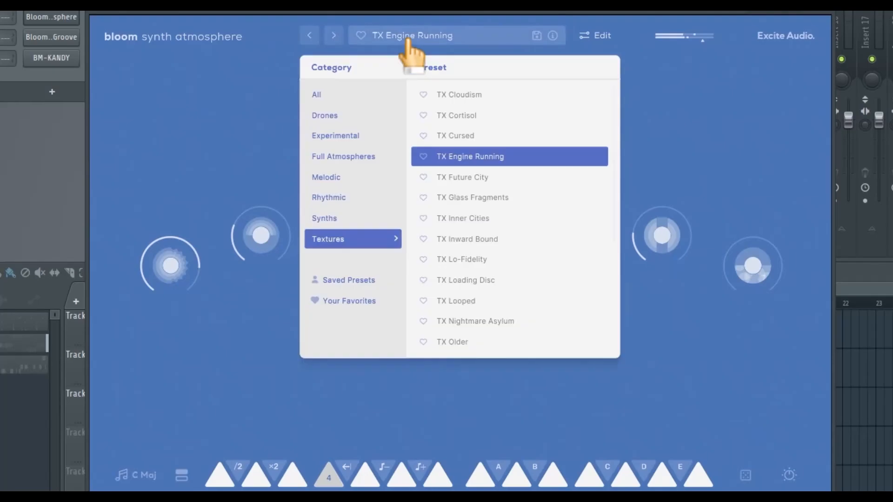
left_click(469, 177)
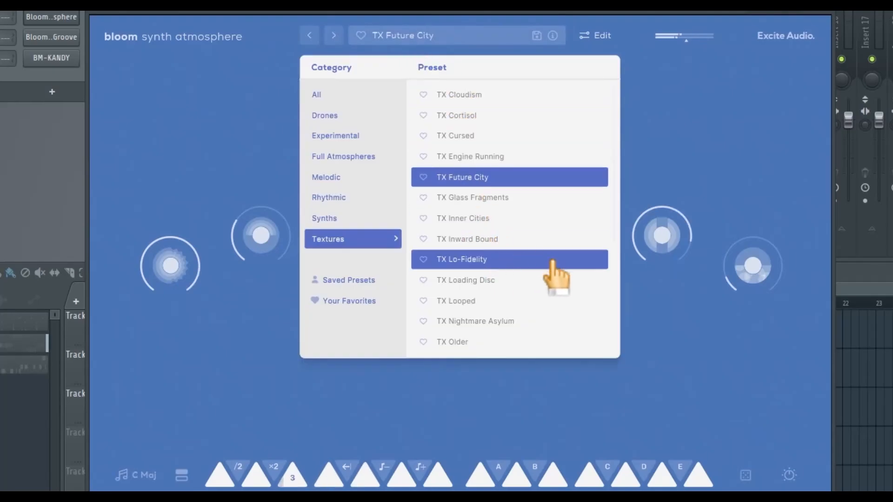
- Audition the SYN Fairy Dust and SYN Focus presets from the Synths category
left_click(367, 218)
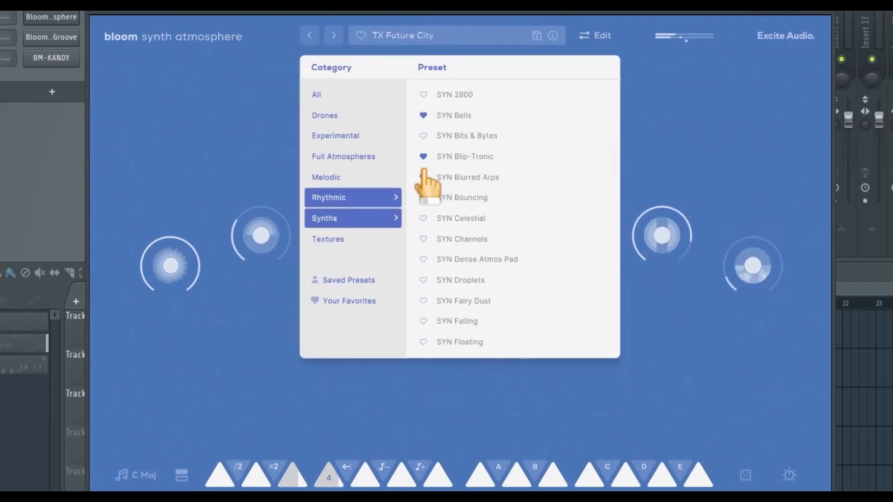
left_click(485, 305)
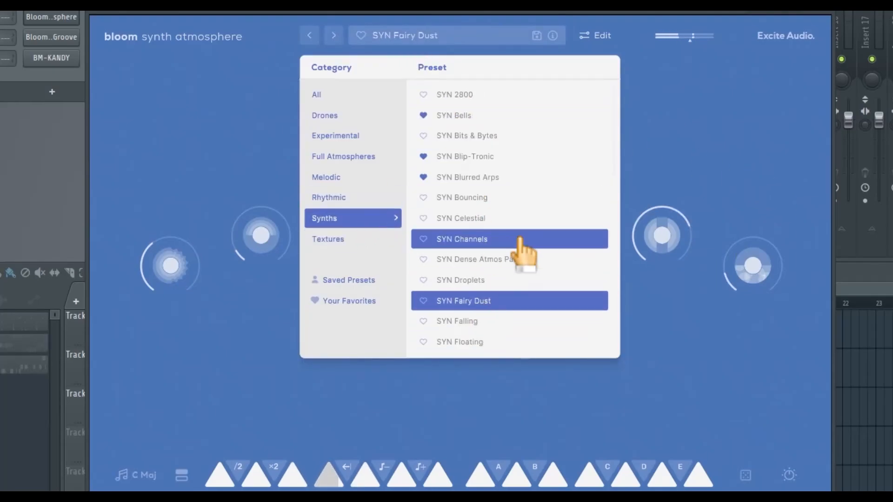
scroll(522, 246, "down", 3)
left_click(472, 295)
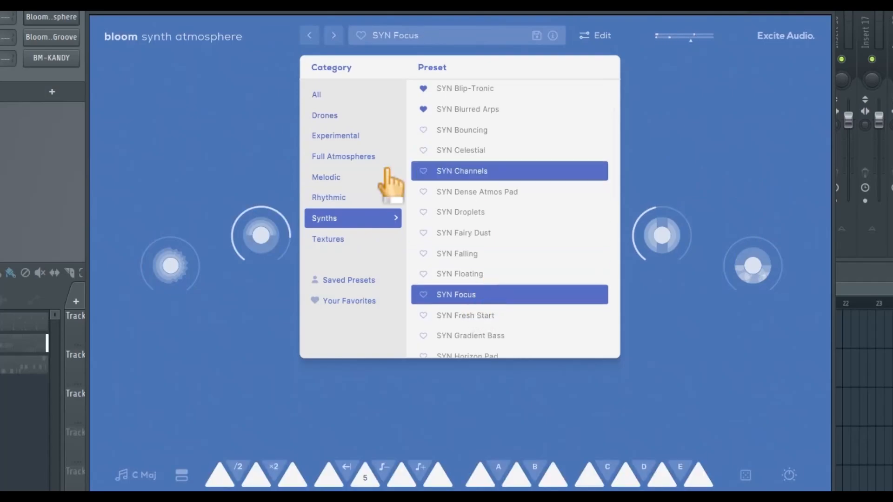
- Audition the RHY Shuffling Junk Beat and RHY Spirited presets from the Rhythmic category
left_click(366, 198)
scroll(517, 196, "down", 12)
left_click(476, 250)
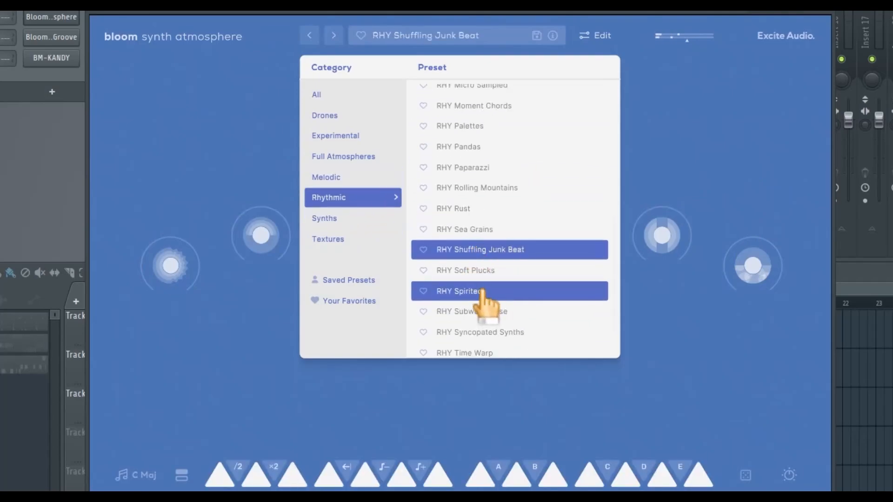
left_click(482, 291)
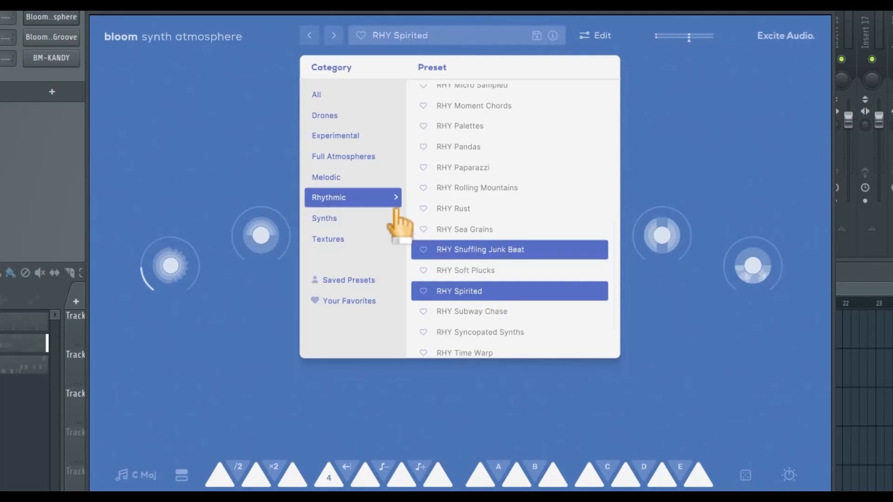
- Audition MLD Water Park from the Melodic category, and FA Optimistic and FA Twinkles from Full Atmospheres
left_click(374, 178)
left_click(538, 285)
left_click(375, 157)
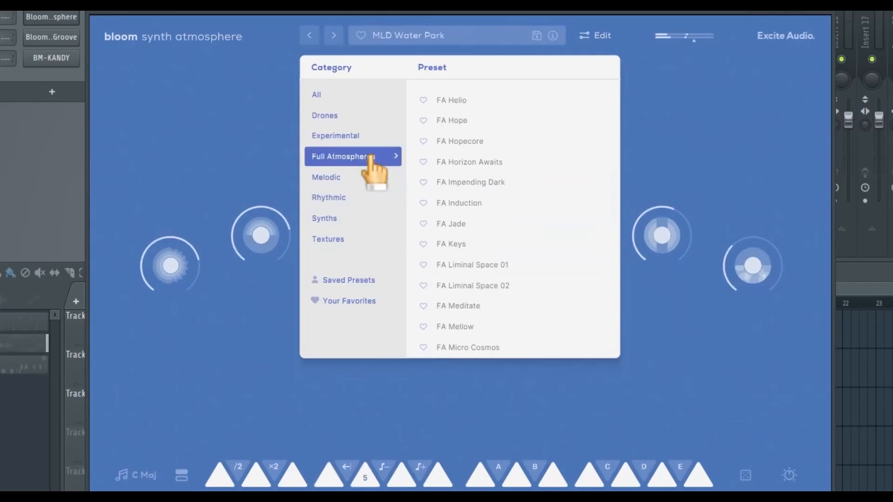
scroll(535, 242, "down", 5)
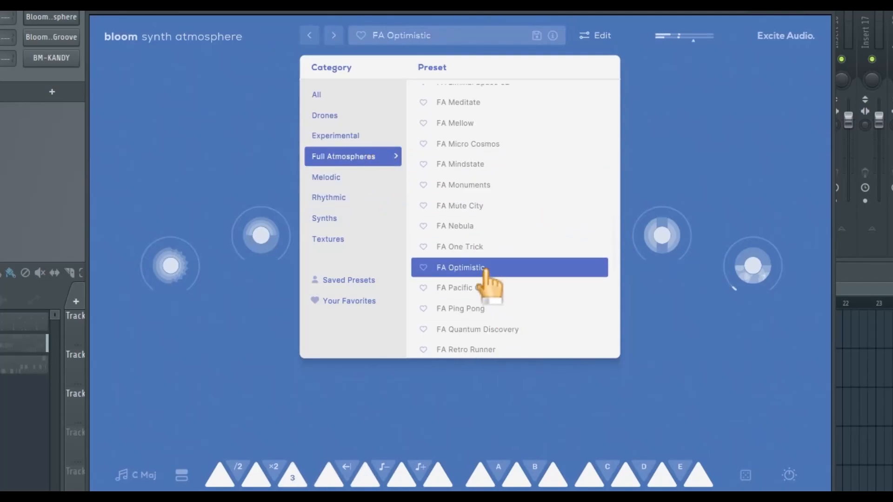
left_click(485, 269)
scroll(538, 302, "down", 7)
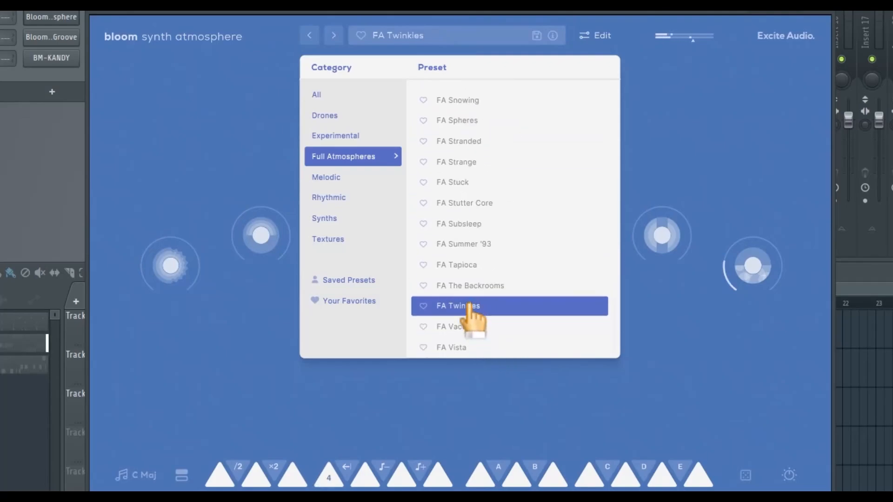
- Audition EXP UFO from the Experimental category and DRN Stricky from Drones, and finish by loading DRN Waves
left_click(347, 137)
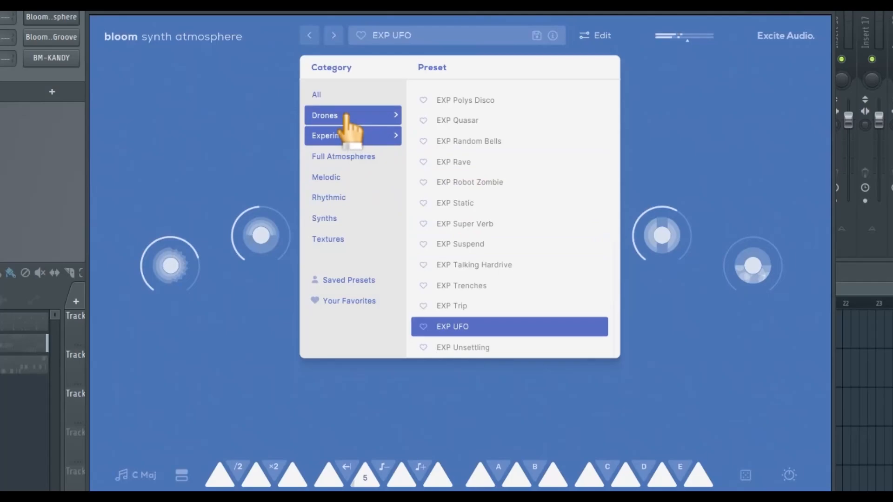
left_click(347, 117)
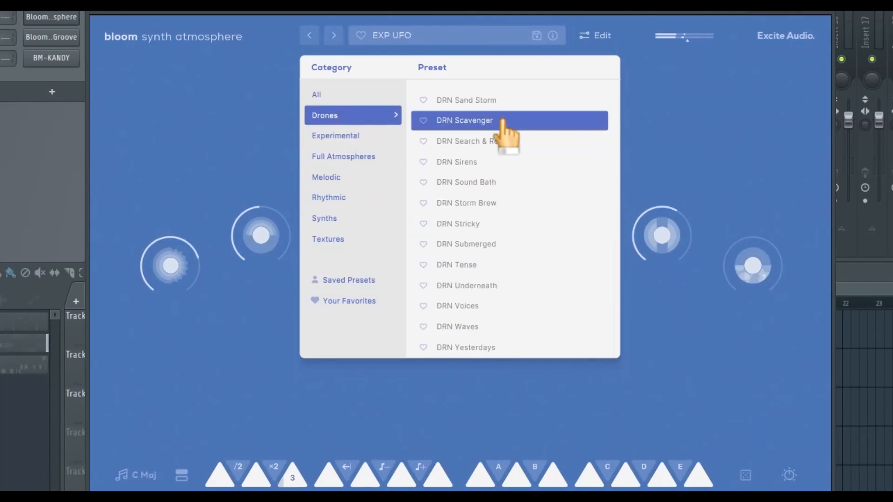
left_click(479, 224)
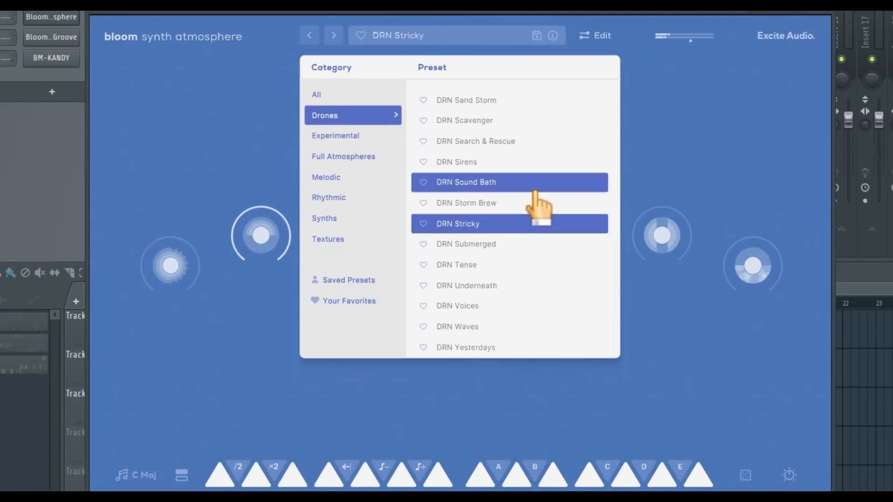
left_click(469, 326)
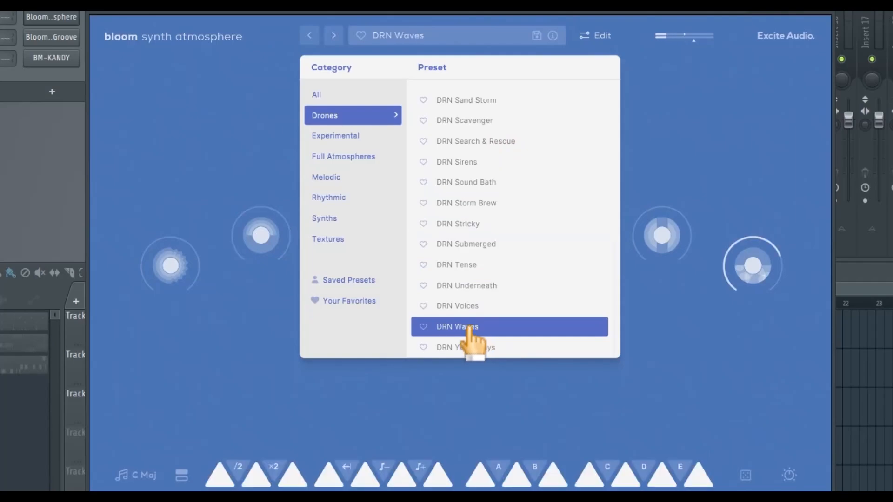
- Close the preset browser and shrink the Bloom Synth Atmosphere plugin window
left_click(714, 137)
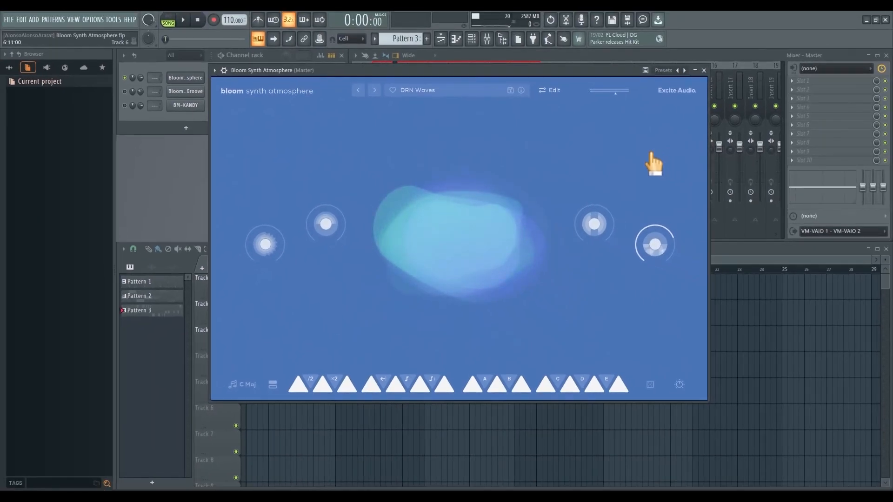
left_click_drag(706, 401, 655, 365)
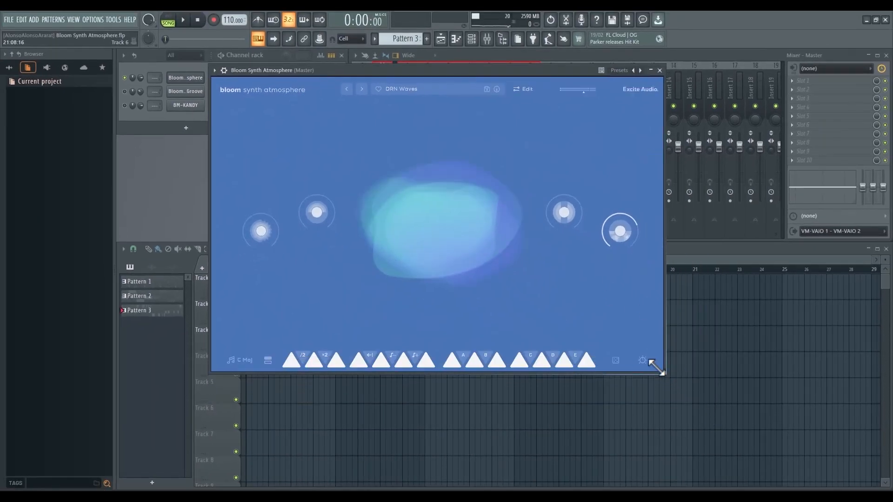